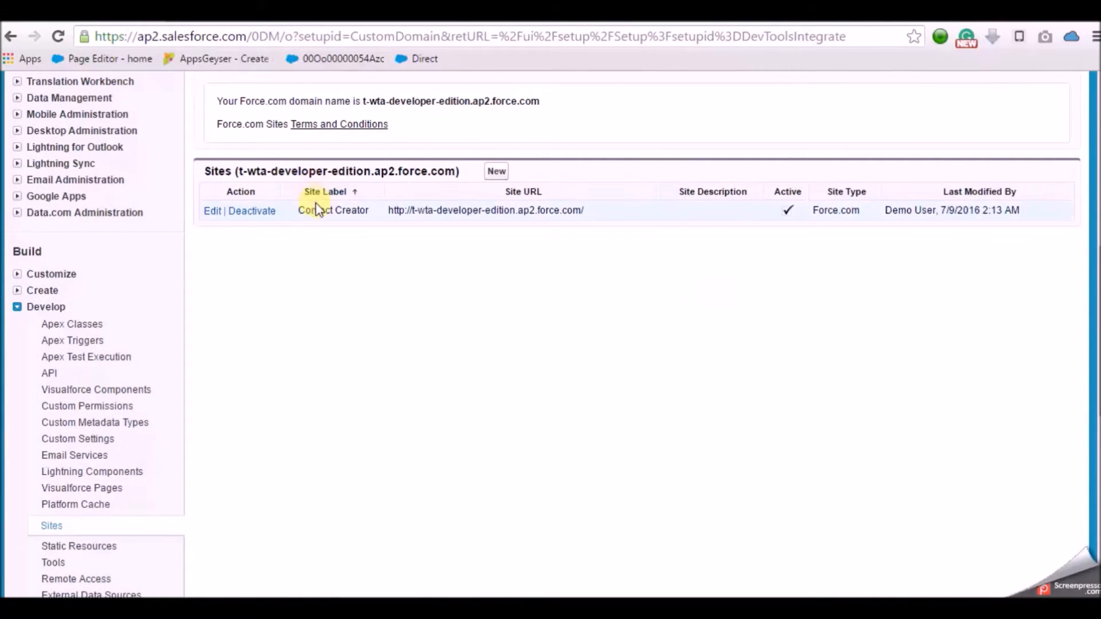
pyautogui.doubleClick(295, 210)
pyautogui.moveTo(340, 213); pyautogui.dragTo(376, 229)
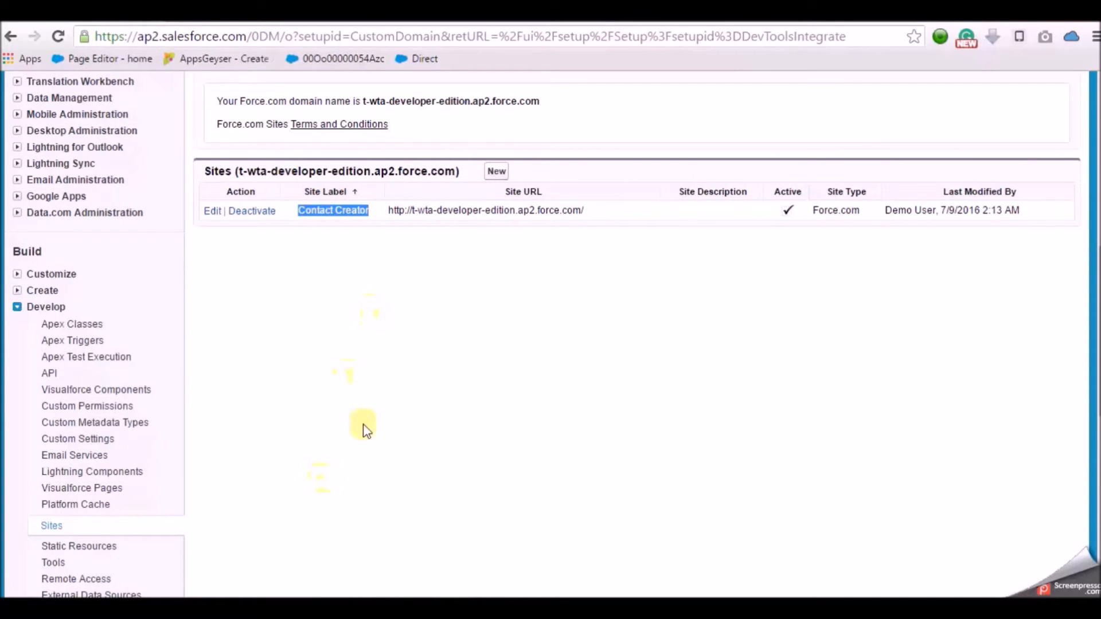
pyautogui.moveTo(1099, 305); pyautogui.dragTo(1099, 149)
pyautogui.click(59, 285)
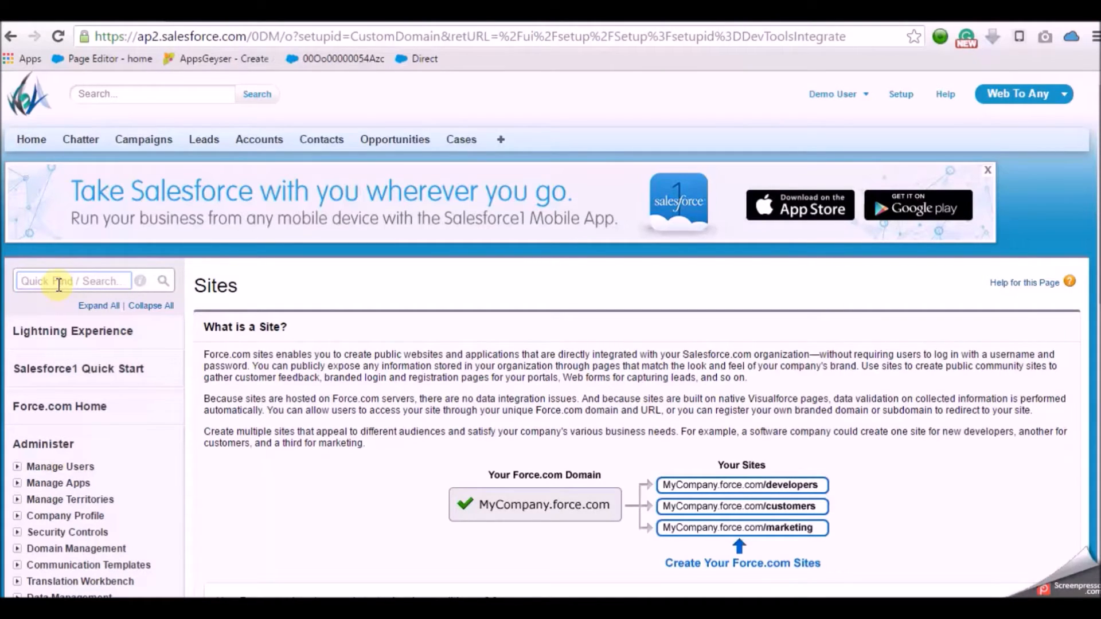
# - Find Installed Packages via Quick Find and open the Web To Any package's configuration window maximised
pyautogui.write('Insta')
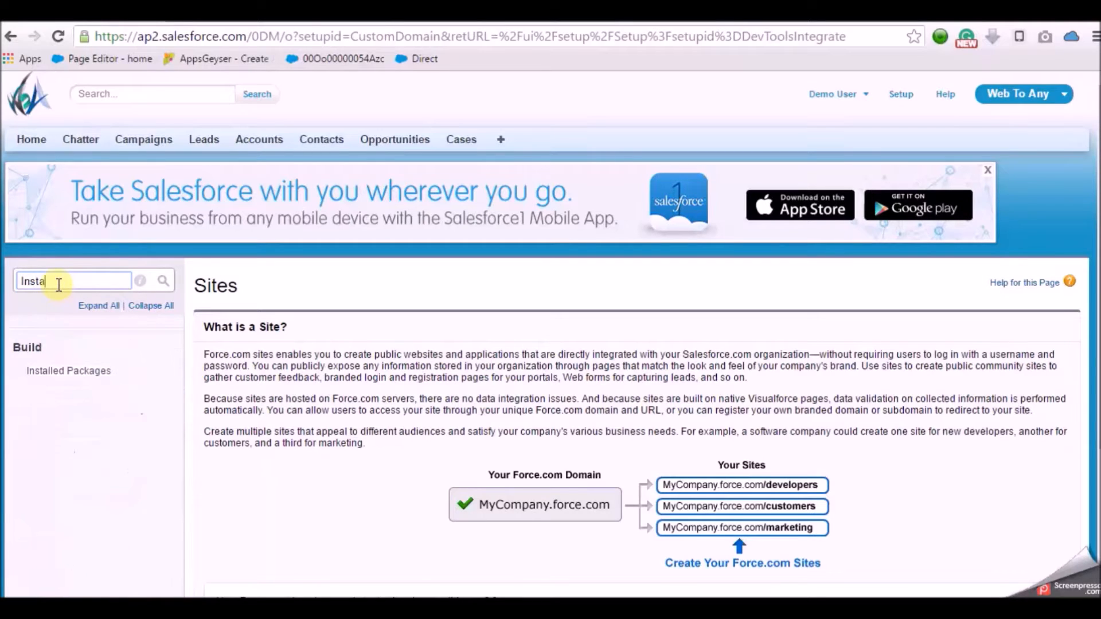
pyautogui.click(74, 373)
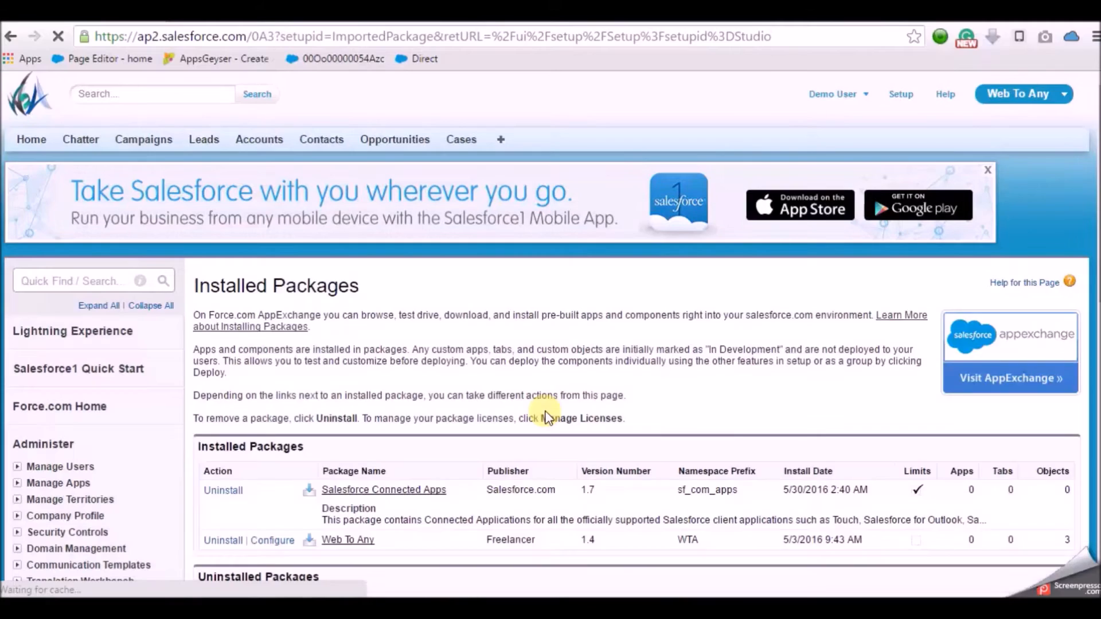
pyautogui.scroll(-5, 1096, 336)
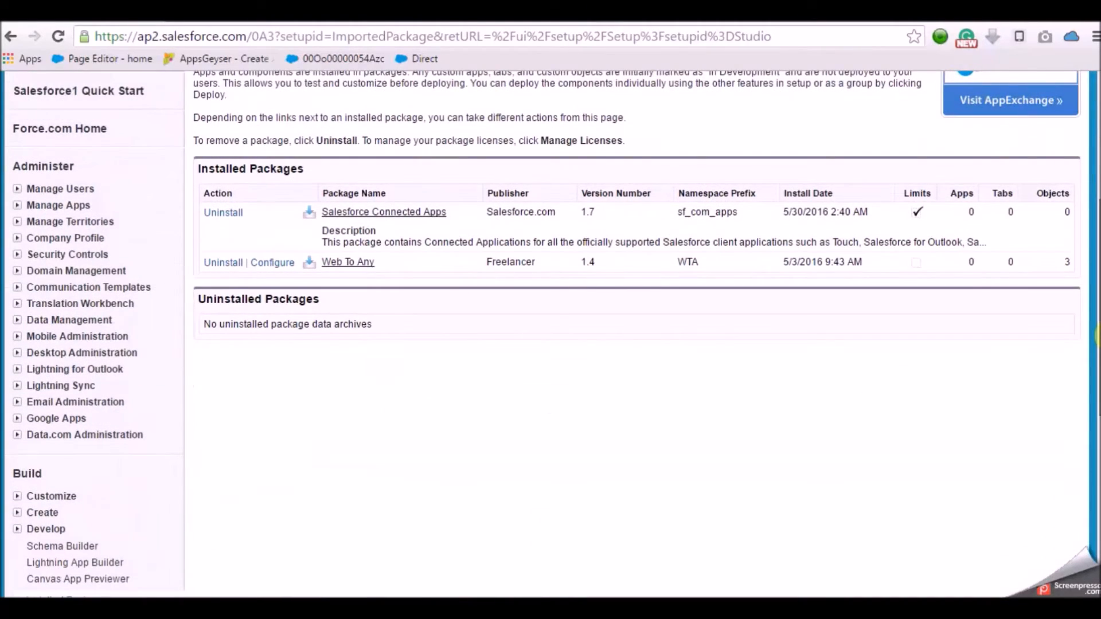
pyautogui.moveTo(381, 261); pyautogui.dragTo(297, 259)
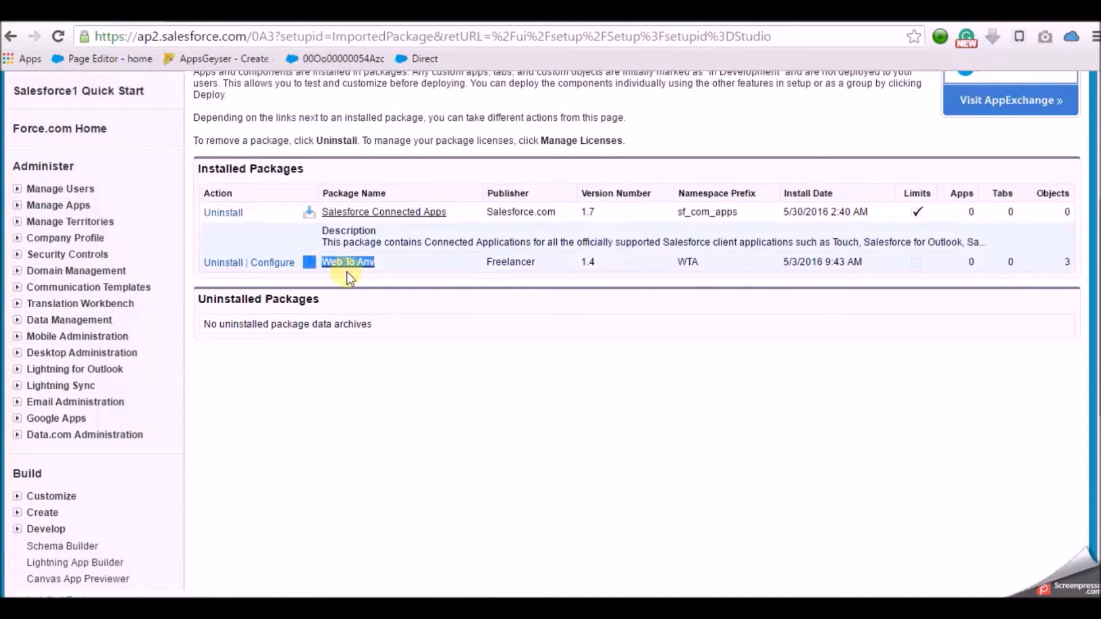
pyautogui.click(265, 265)
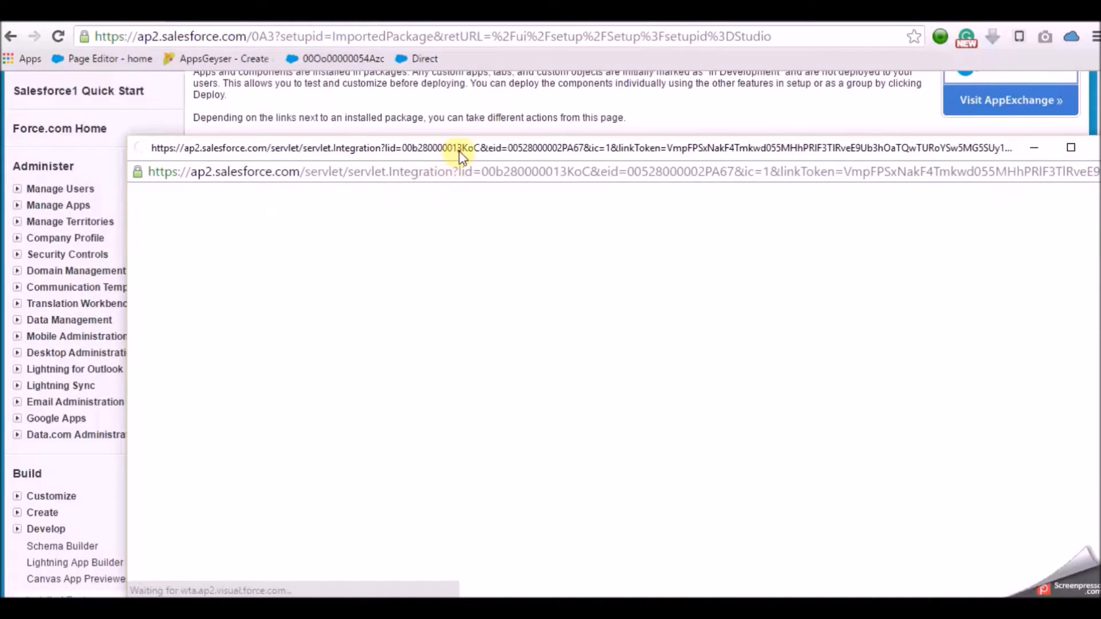
pyautogui.doubleClick(456, 150)
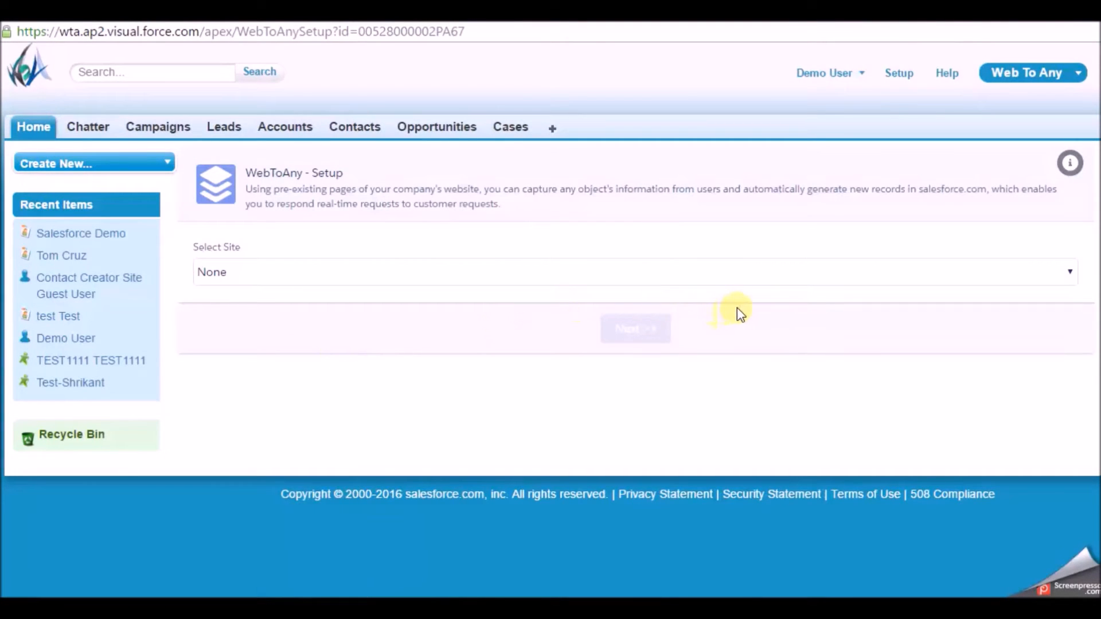
# - Select the Contact Creator site and continue to its form configurations
pyautogui.click(329, 270)
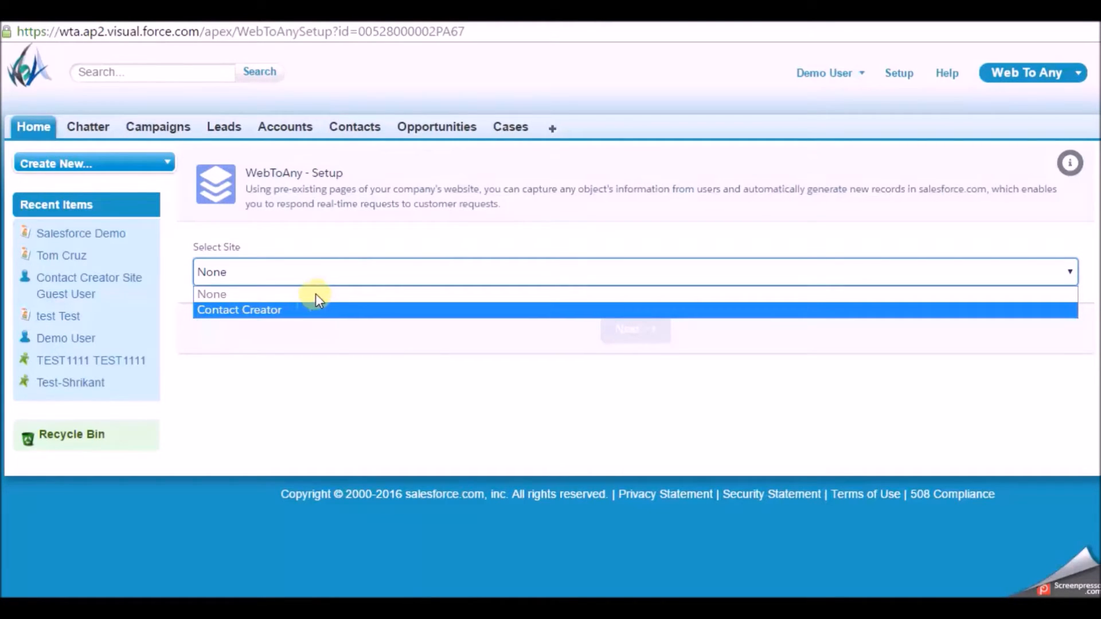
pyautogui.click(291, 312)
pyautogui.click(631, 332)
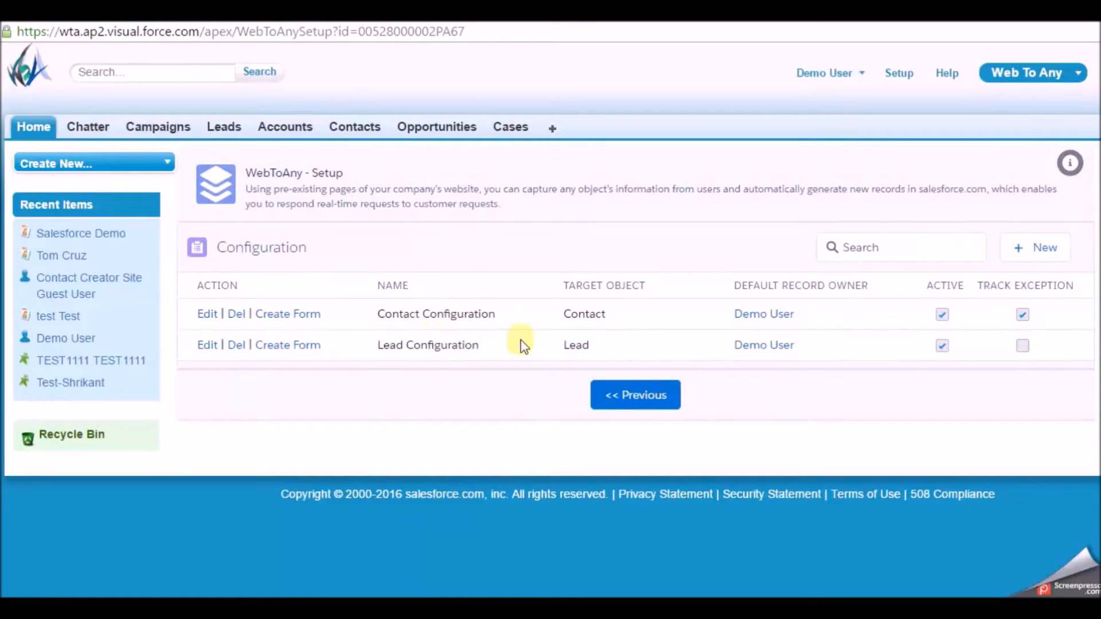
# - Review the Contact and Lead configurations targeting Contact, then start a new configuration
pyautogui.click(378, 316)
pyautogui.moveTo(388, 316); pyautogui.dragTo(564, 346)
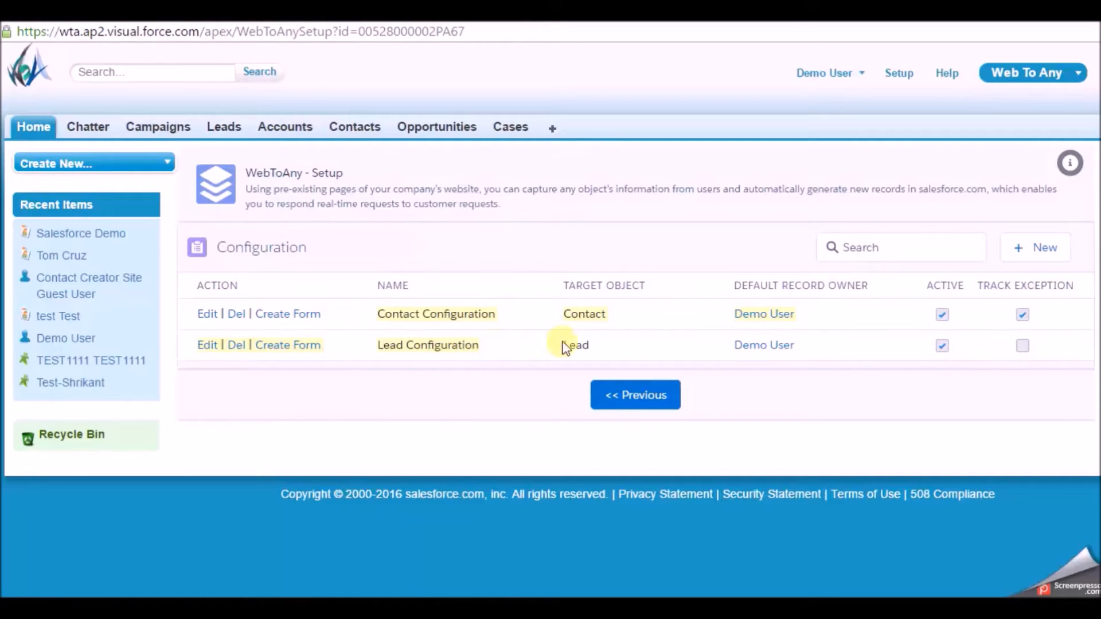
pyautogui.click(565, 347)
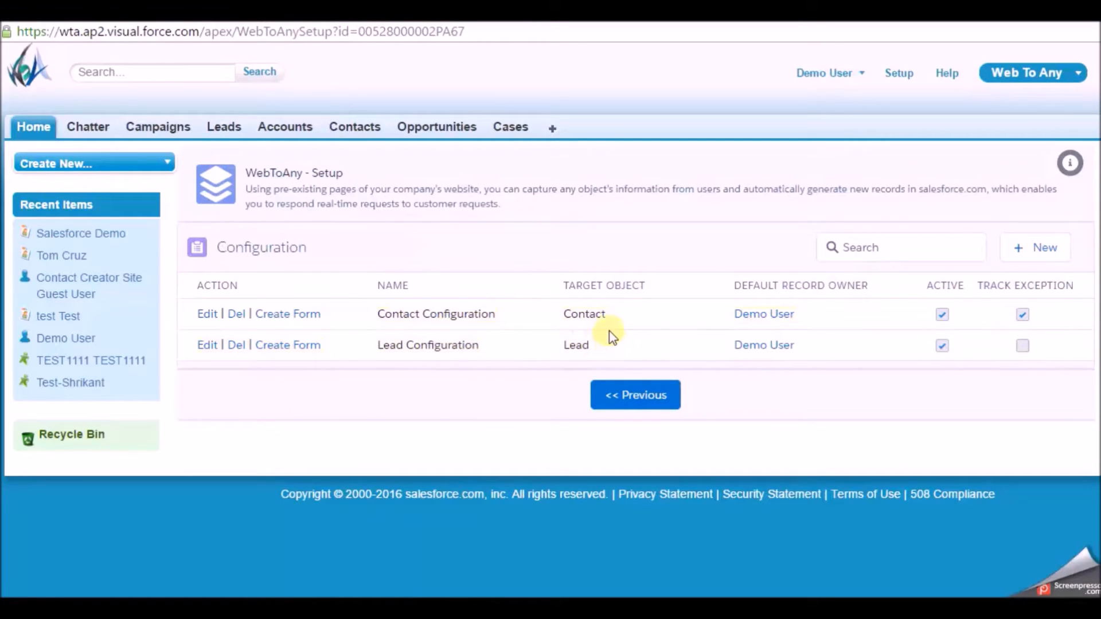
pyautogui.moveTo(606, 314); pyautogui.dragTo(550, 317)
pyautogui.click(1012, 257)
# - Name the new configuration 'Contact Configuration Partner' with Contact as target object
pyautogui.click(548, 278)
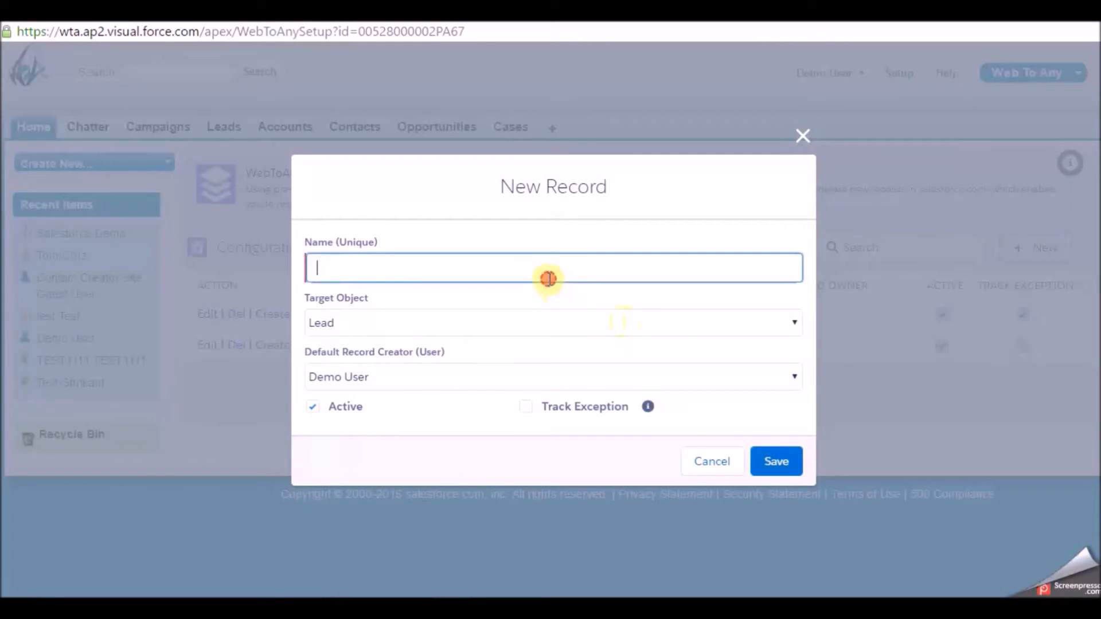
pyautogui.write('Con')
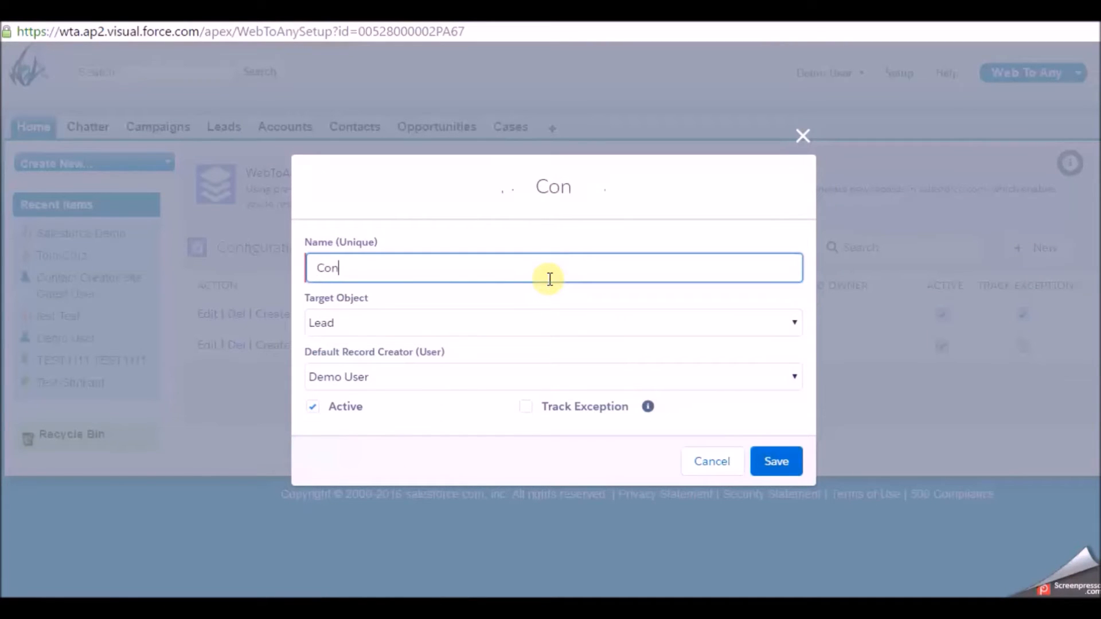
pyautogui.write('tact Configuration ')
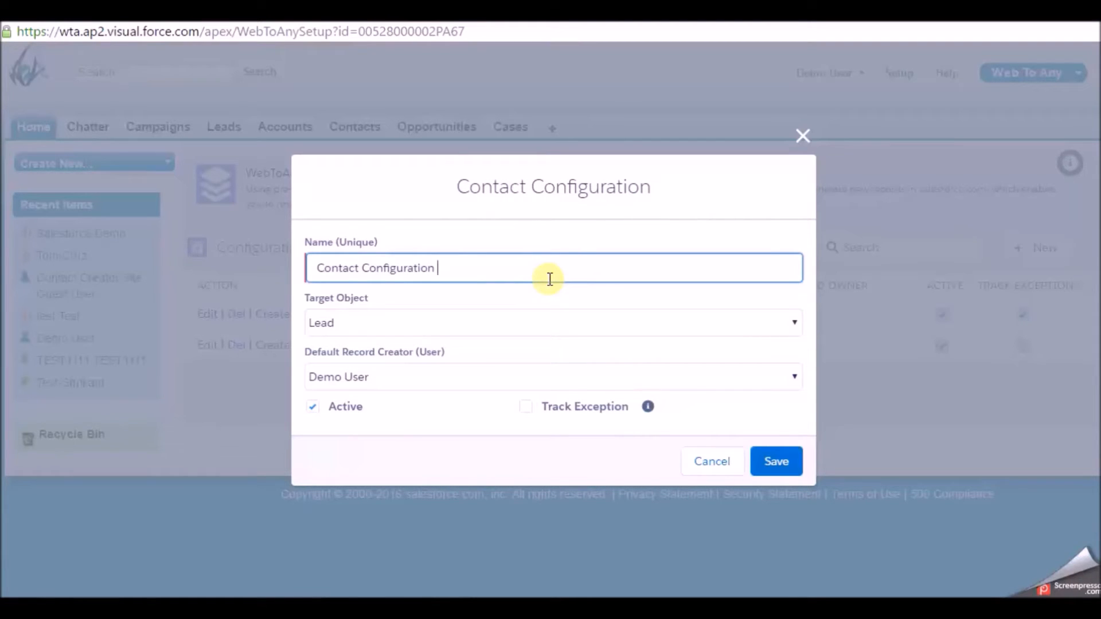
pyautogui.write('Par')
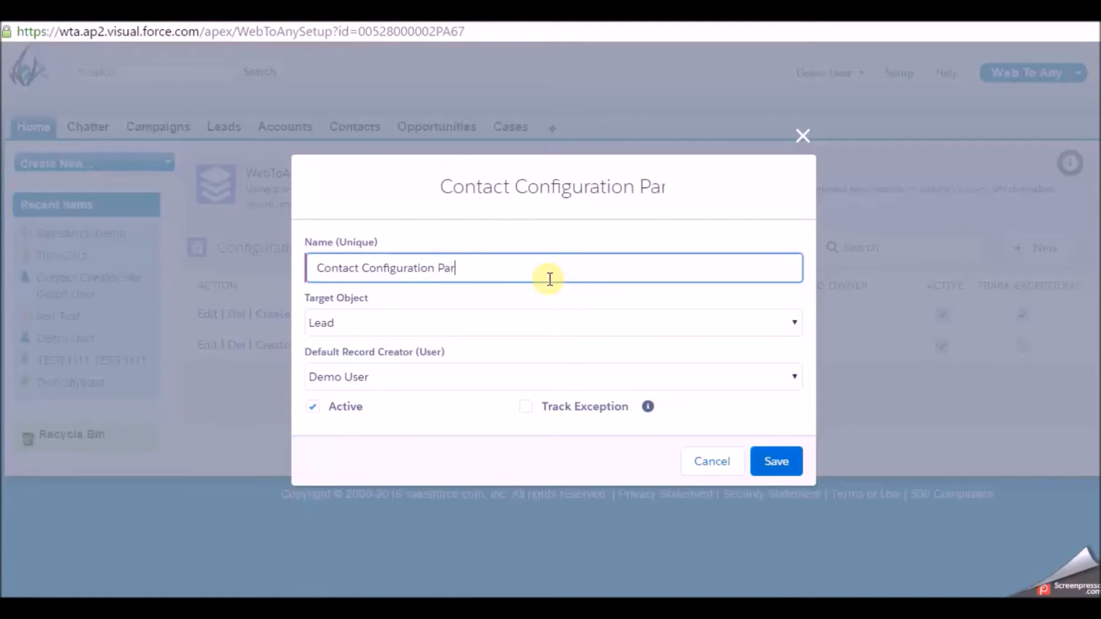
pyautogui.write('tner')
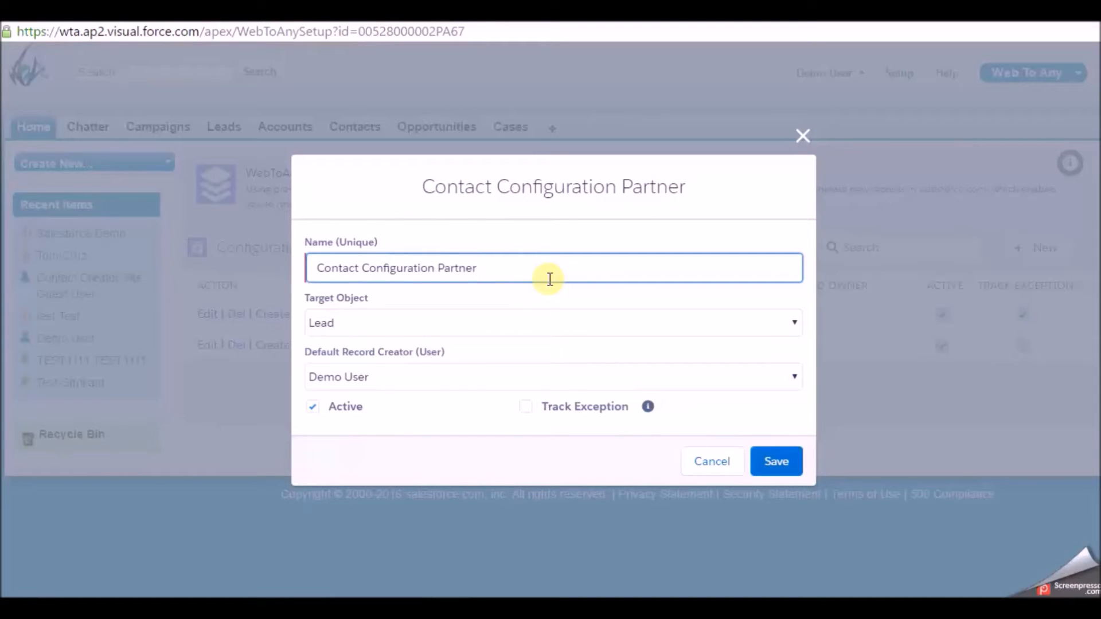
pyautogui.click(510, 321)
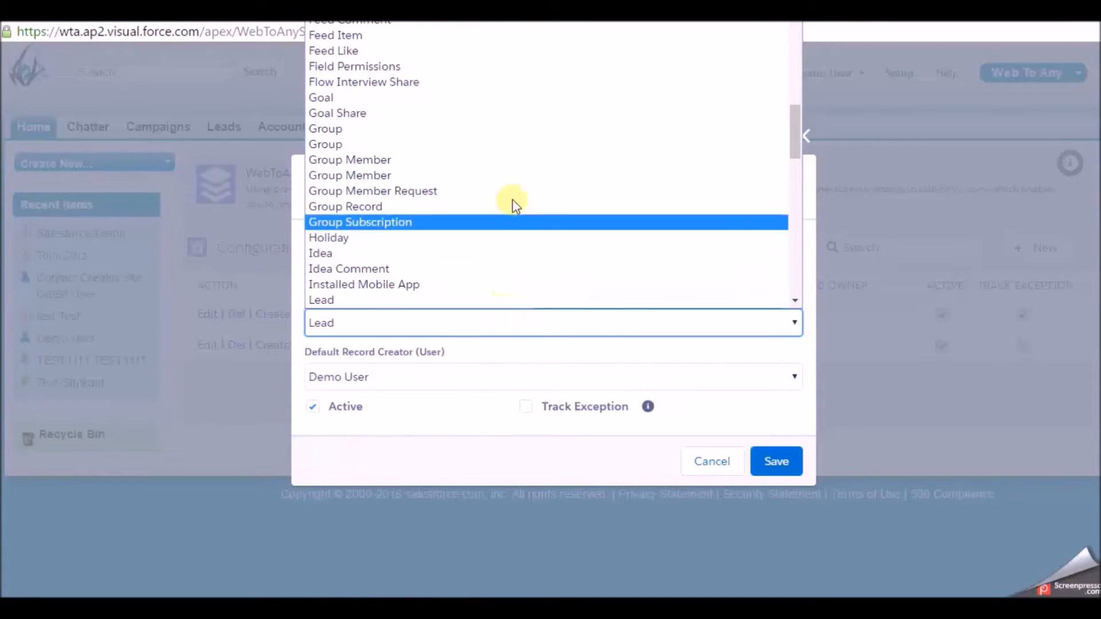
pyautogui.write('co')
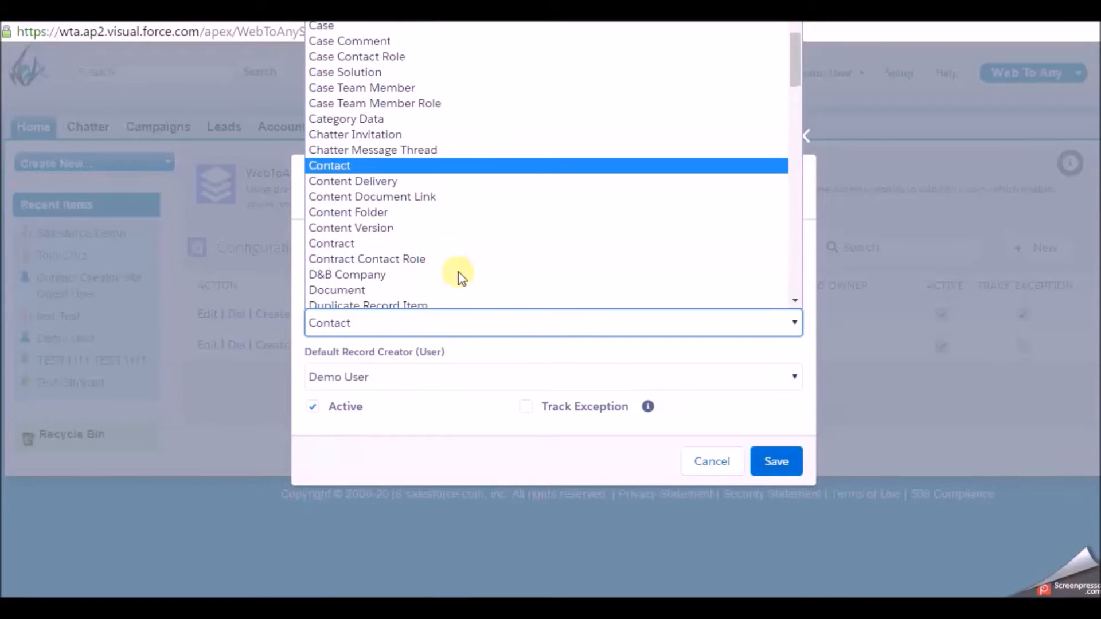
pyautogui.press('Return')
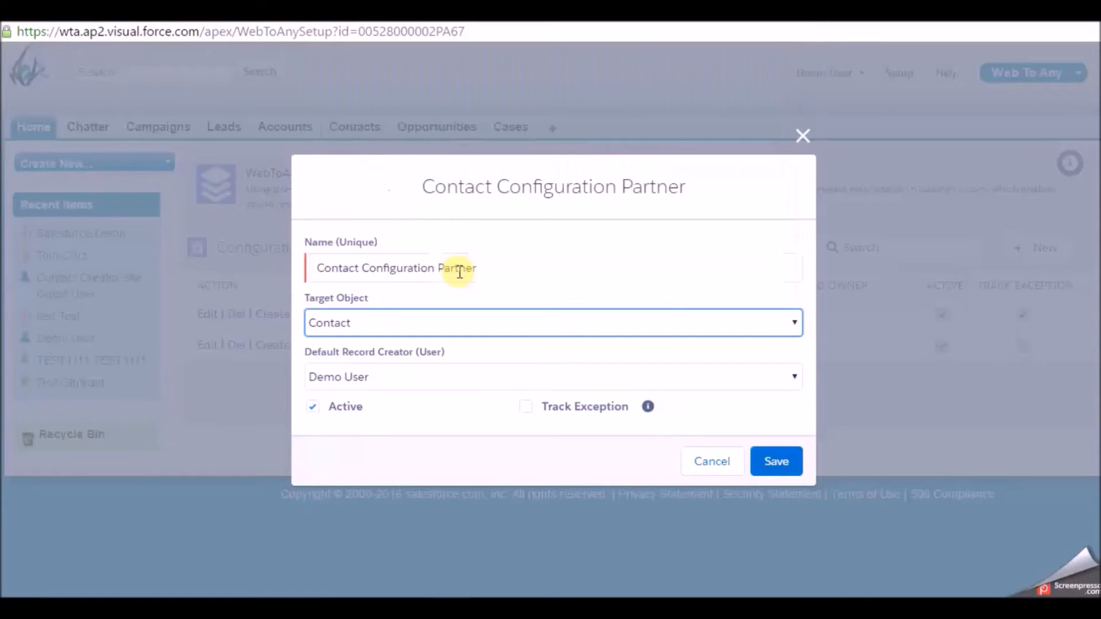
# - Keep Demo User as record creator, enable Track Exception, and save the configuration
pyautogui.click(413, 378)
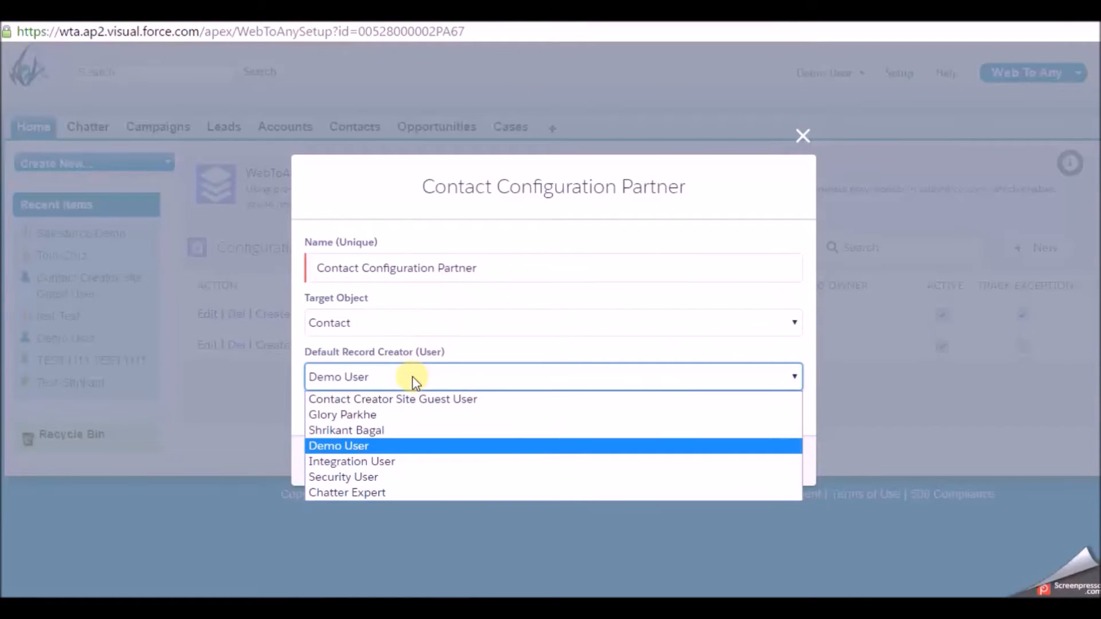
pyautogui.click(411, 376)
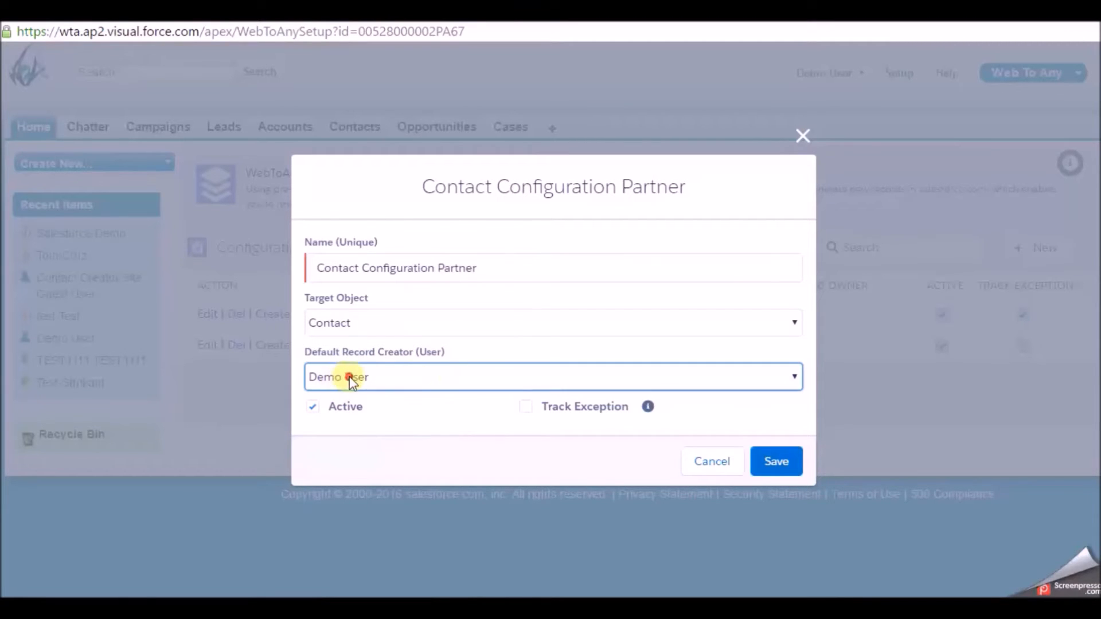
pyautogui.click(349, 377)
pyautogui.click(399, 371)
pyautogui.moveTo(648, 408)
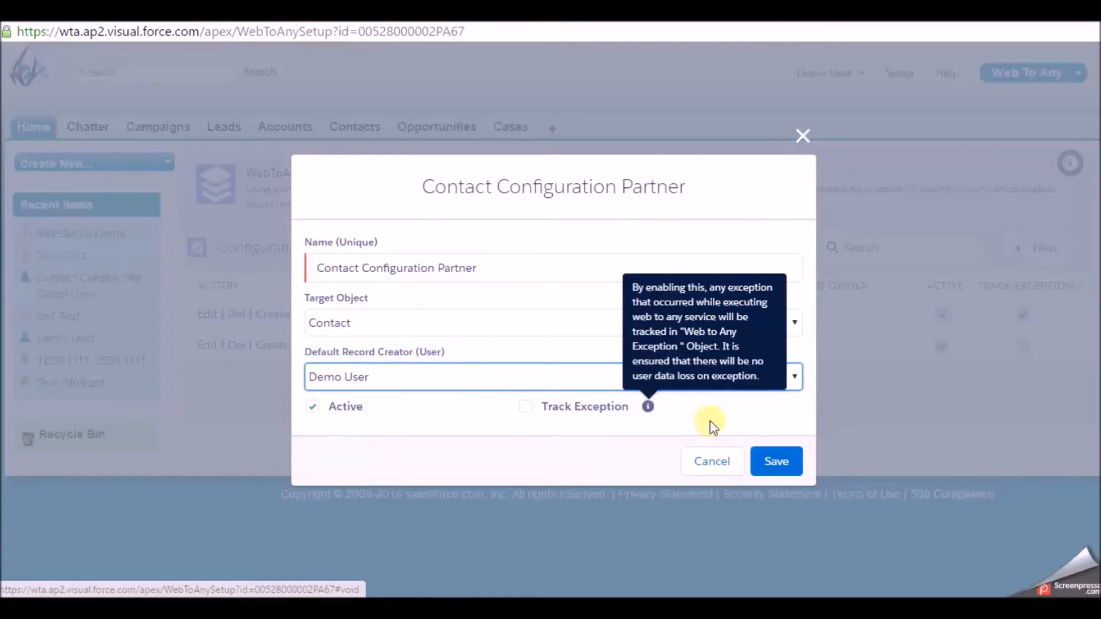
pyautogui.click(524, 408)
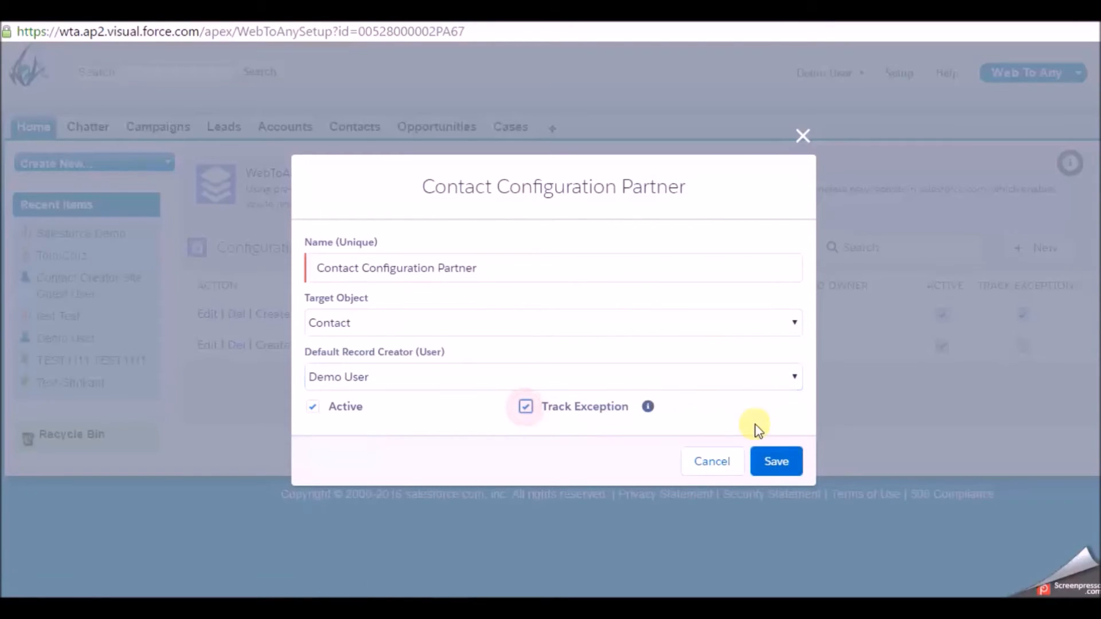
pyautogui.click(771, 463)
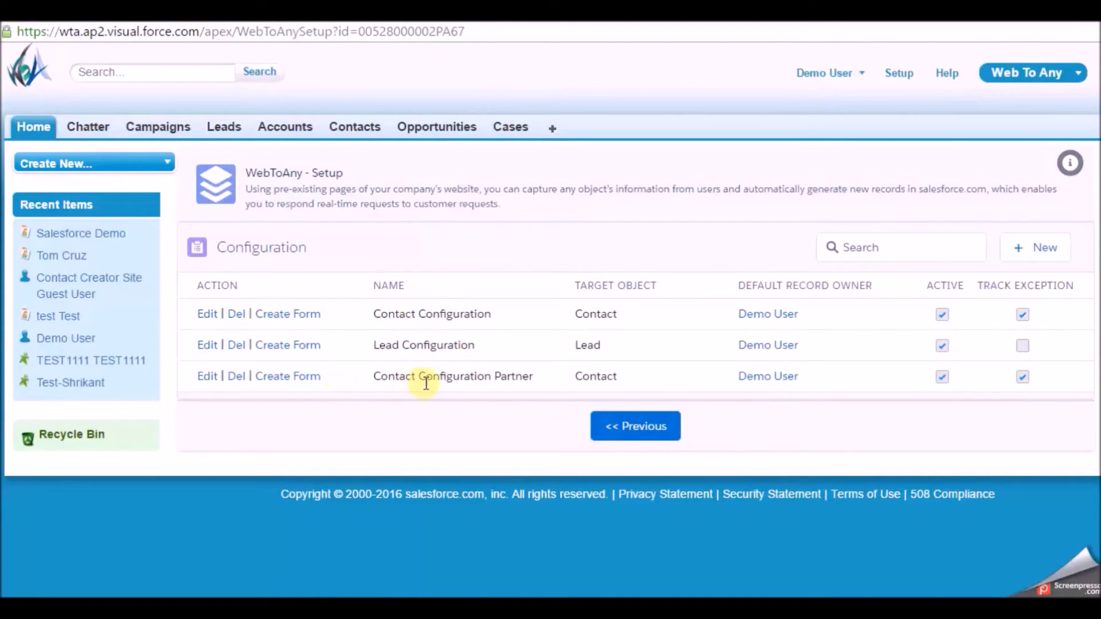
# - Start a form for Contact Configuration Partner, adding Email, First Name, Last Name and Salutation
pyautogui.moveTo(367, 377); pyautogui.dragTo(561, 385)
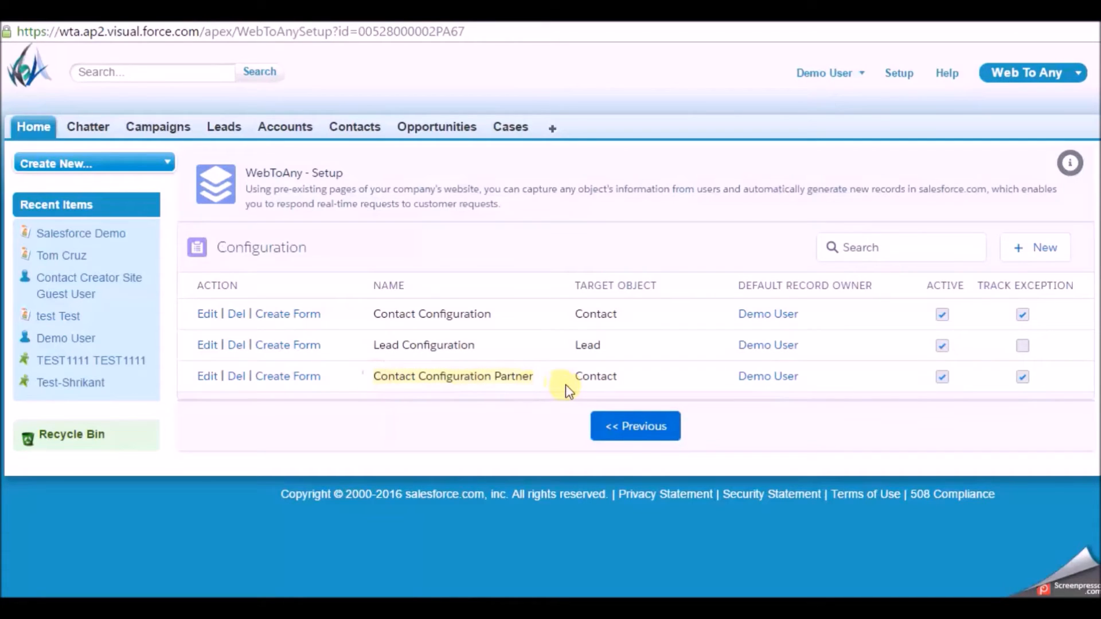
pyautogui.click(310, 379)
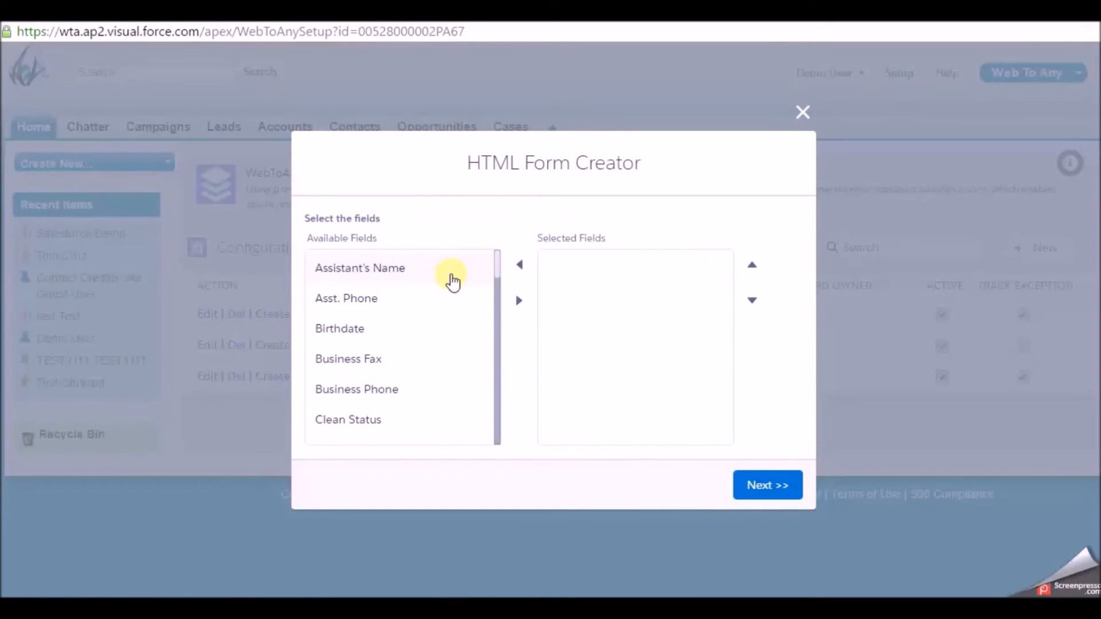
pyautogui.moveTo(494, 263); pyautogui.dragTo(498, 293)
pyautogui.scroll(-1, 496, 294)
pyautogui.click(370, 389)
pyautogui.keyDown('ctrl'); pyautogui.click(401, 365); pyautogui.keyUp('ctrl')
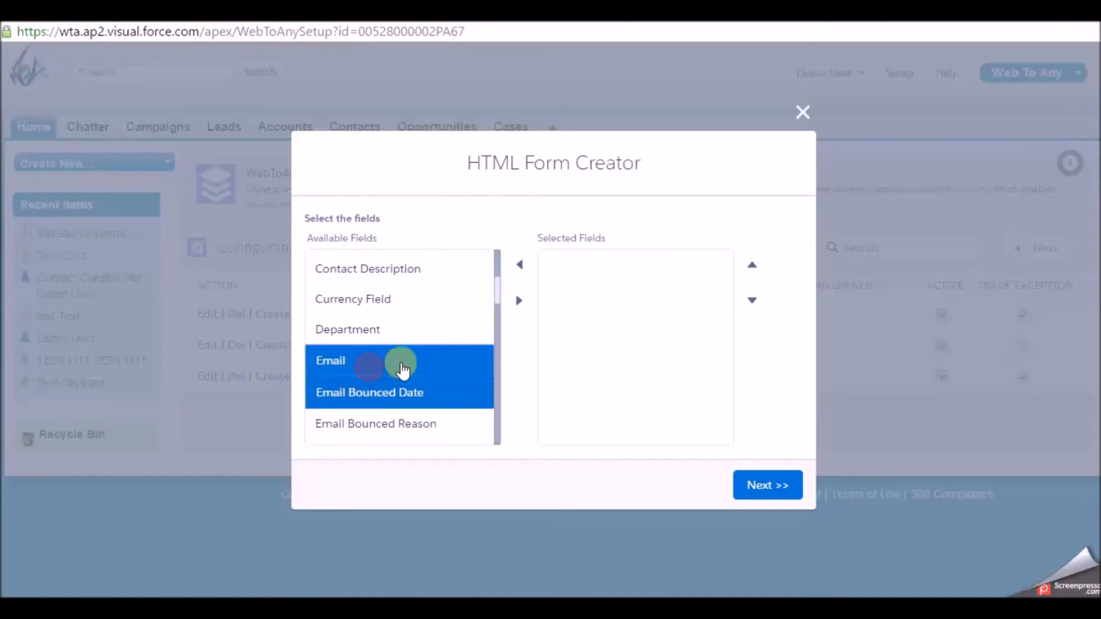
pyautogui.keyDown('ctrl'); pyautogui.click(381, 395); pyautogui.keyUp('ctrl')
pyautogui.moveTo(498, 290); pyautogui.dragTo(432, 321)
pyautogui.click(418, 333)
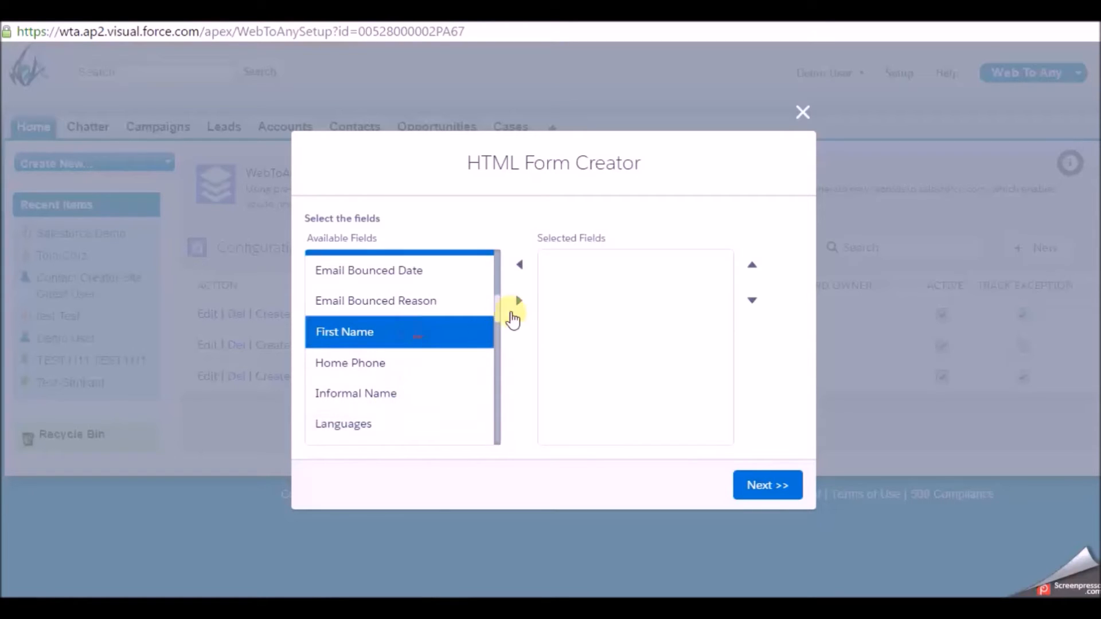
pyautogui.moveTo(498, 310); pyautogui.dragTo(504, 442)
pyautogui.click(440, 333)
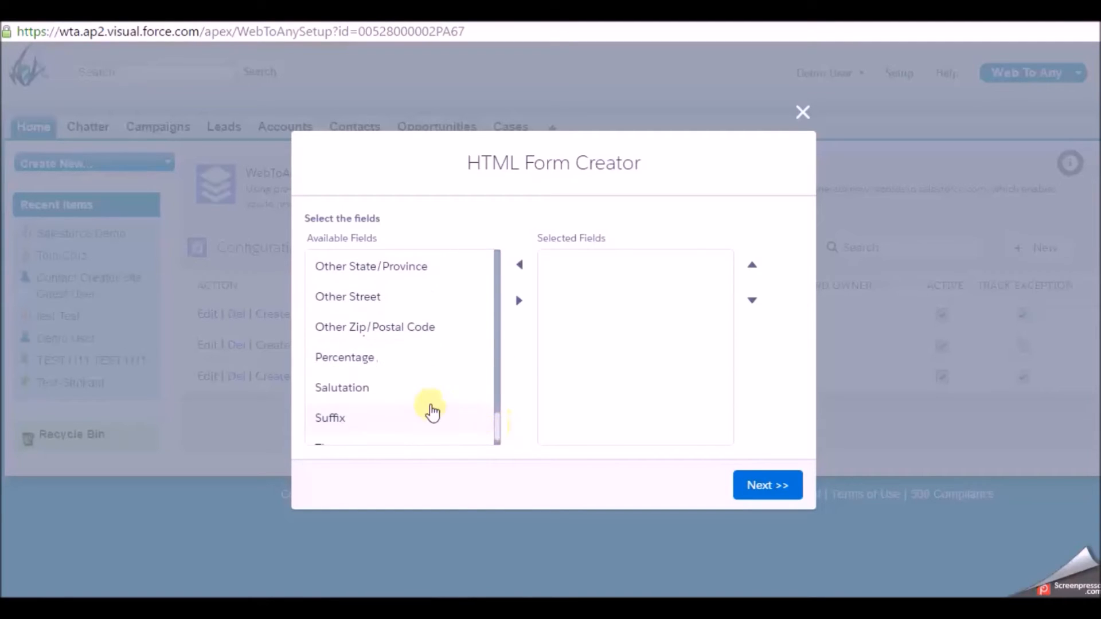
pyautogui.click(405, 388)
pyautogui.click(520, 300)
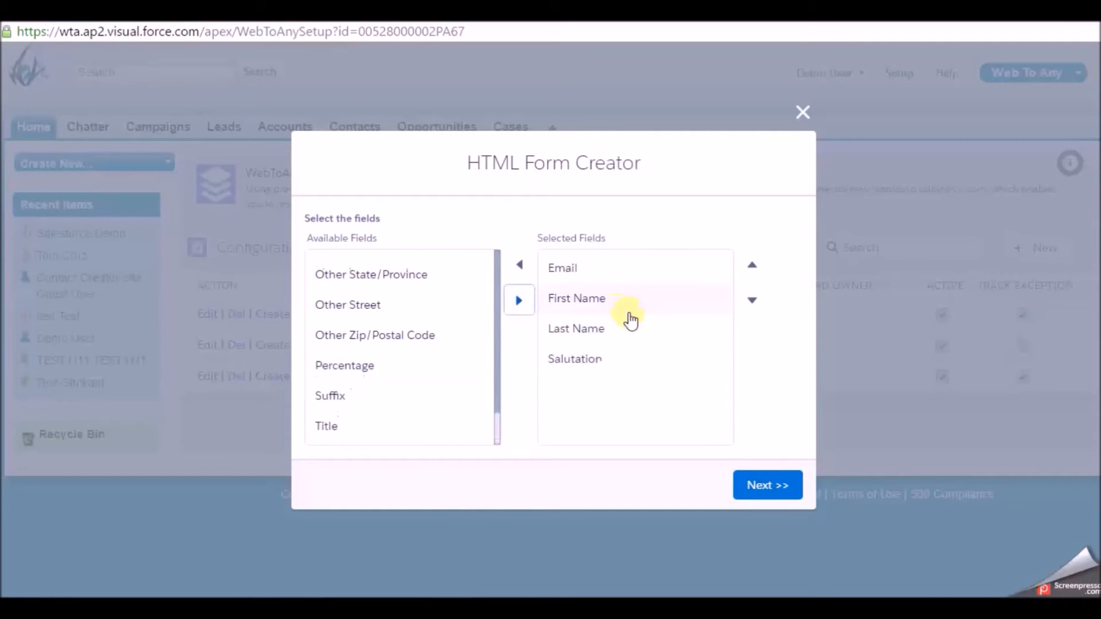
# - Reorder the selected fields to Salutation, First Name, Last Name, Email and continue
pyautogui.click(603, 361)
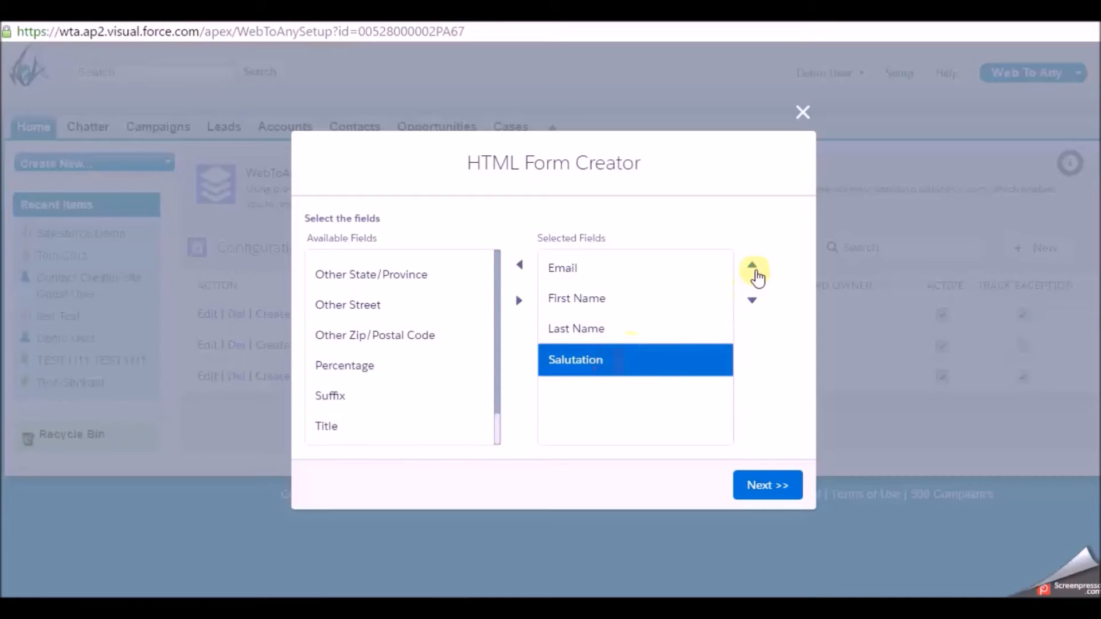
pyautogui.click(753, 267)
pyautogui.click(753, 267)
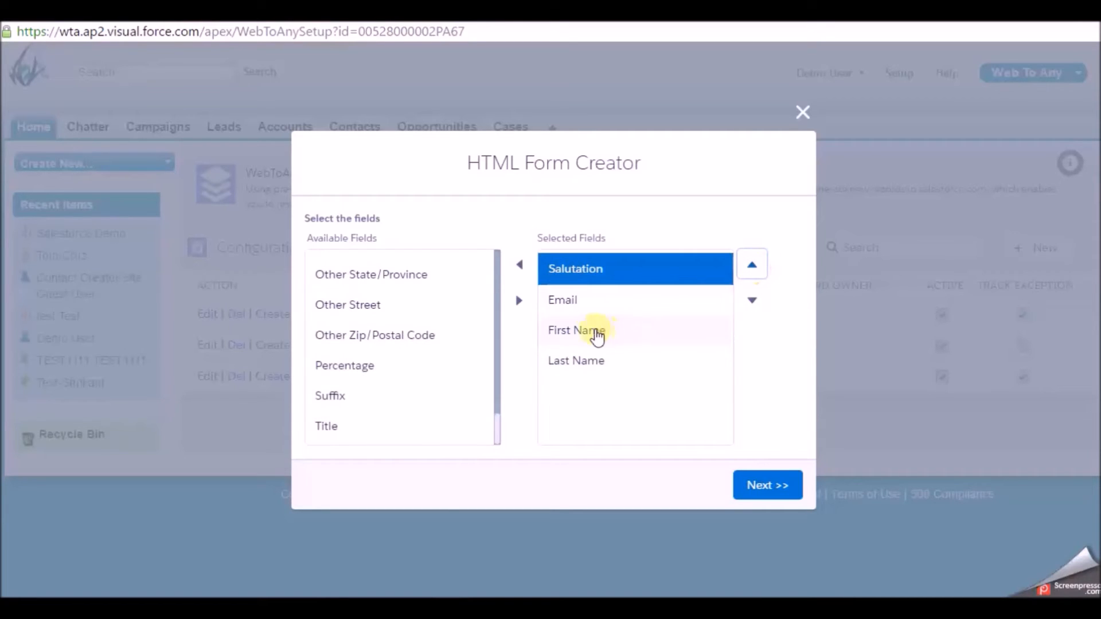
pyautogui.keyDown('ctrl'); pyautogui.click(588, 310); pyautogui.keyUp('ctrl')
pyautogui.click(751, 304)
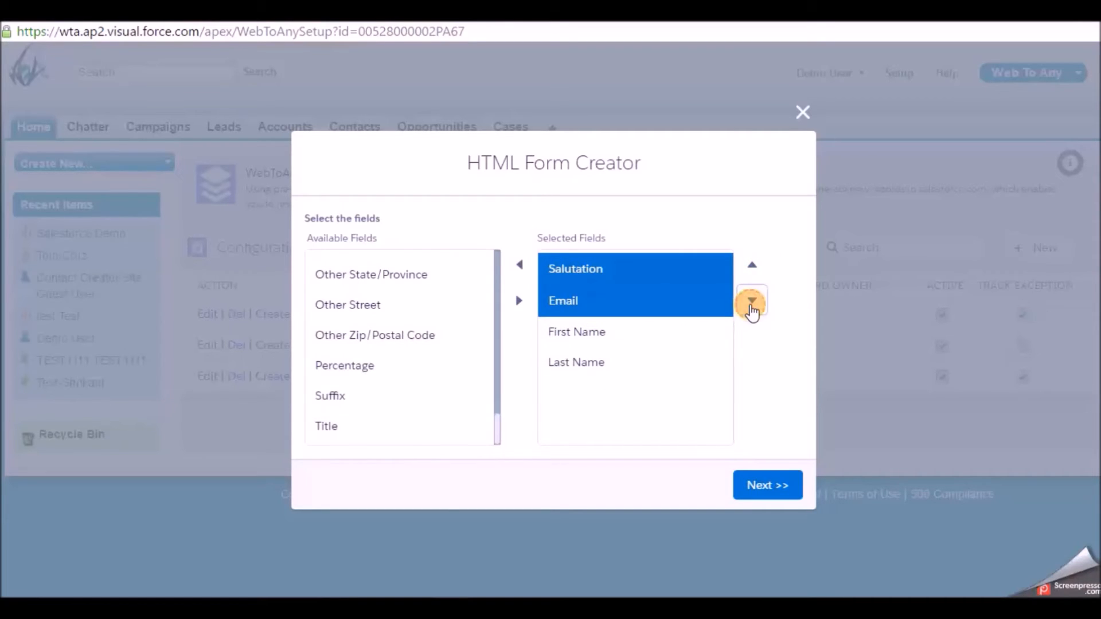
pyautogui.keyDown('ctrl'); pyautogui.click(656, 278); pyautogui.keyUp('ctrl')
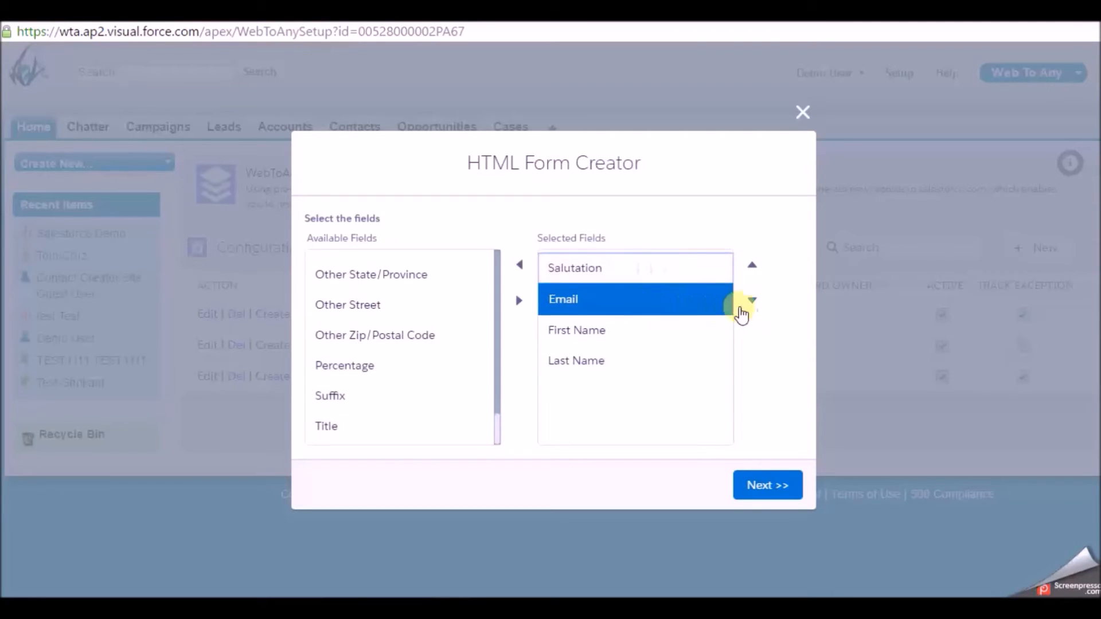
pyautogui.click(754, 301)
pyautogui.click(754, 300)
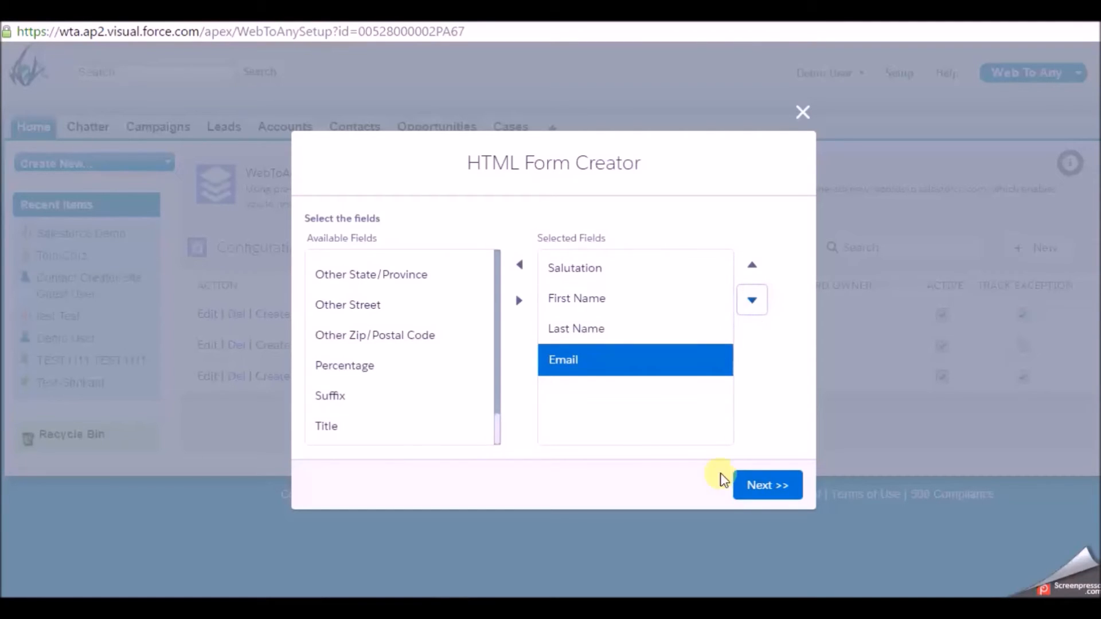
pyautogui.click(766, 492)
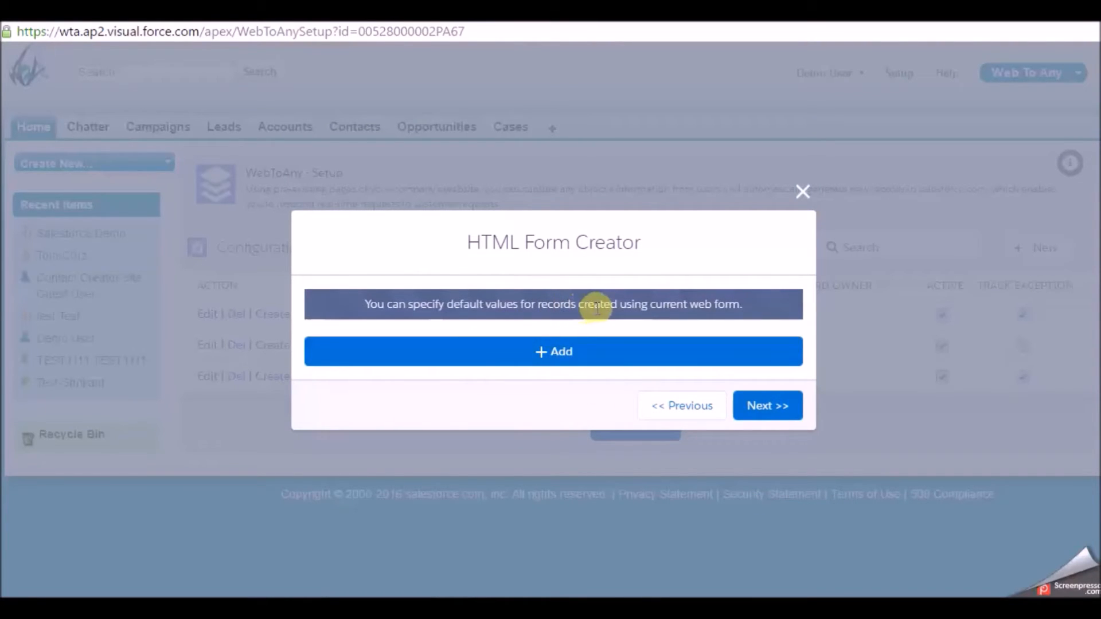
# - Add a default value setting Lead Source to Partner Referral
pyautogui.click(578, 352)
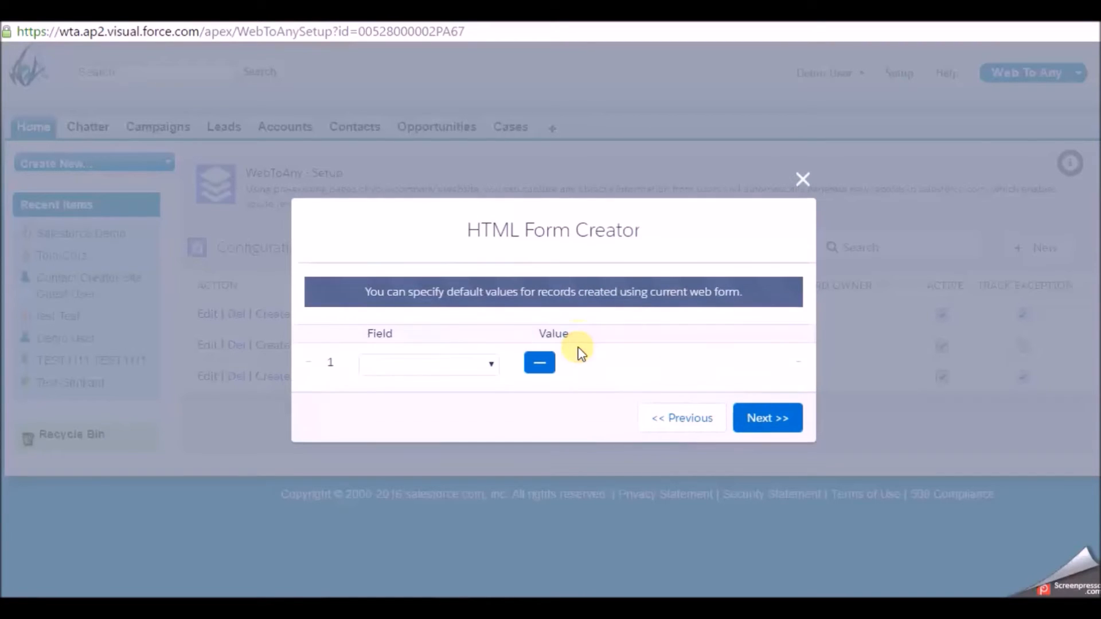
pyautogui.click(439, 366)
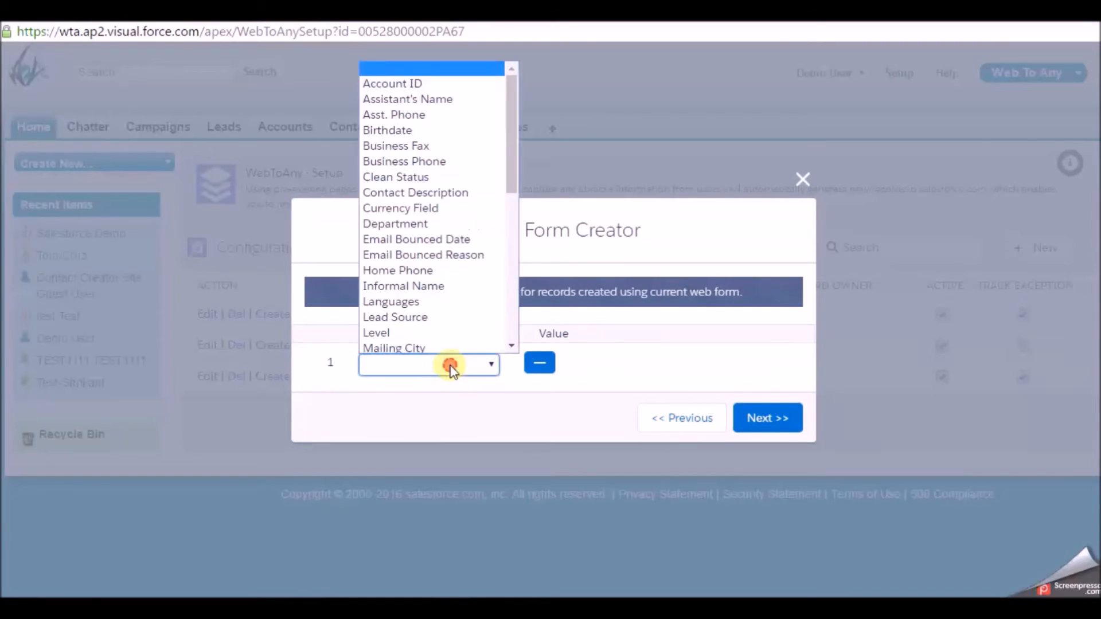
pyautogui.click(433, 319)
pyautogui.click(652, 363)
pyautogui.click(657, 372)
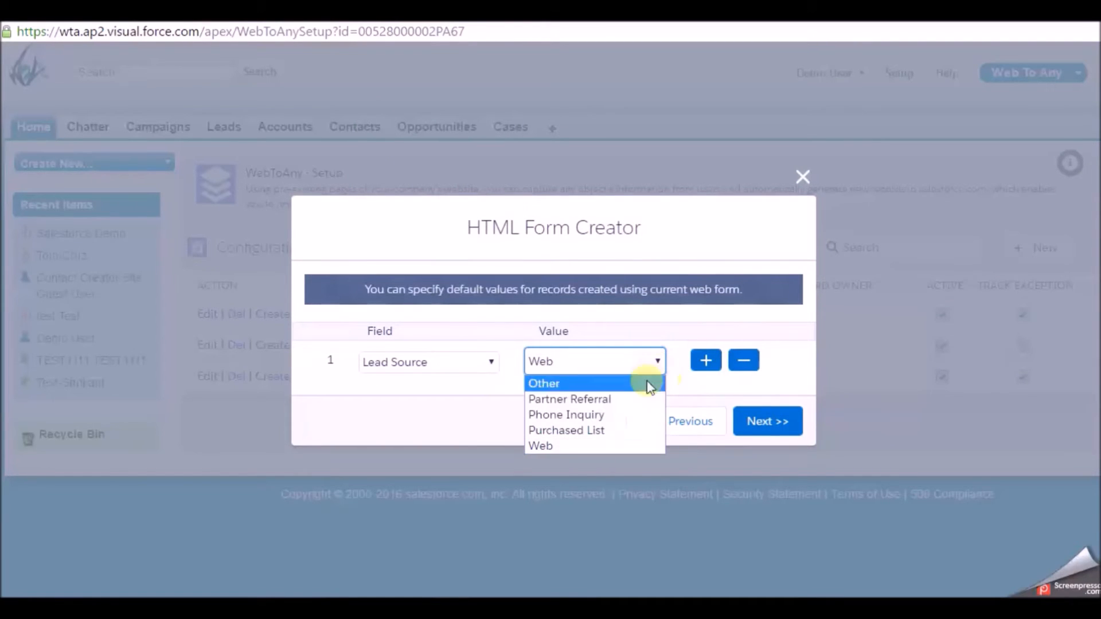
pyautogui.click(629, 404)
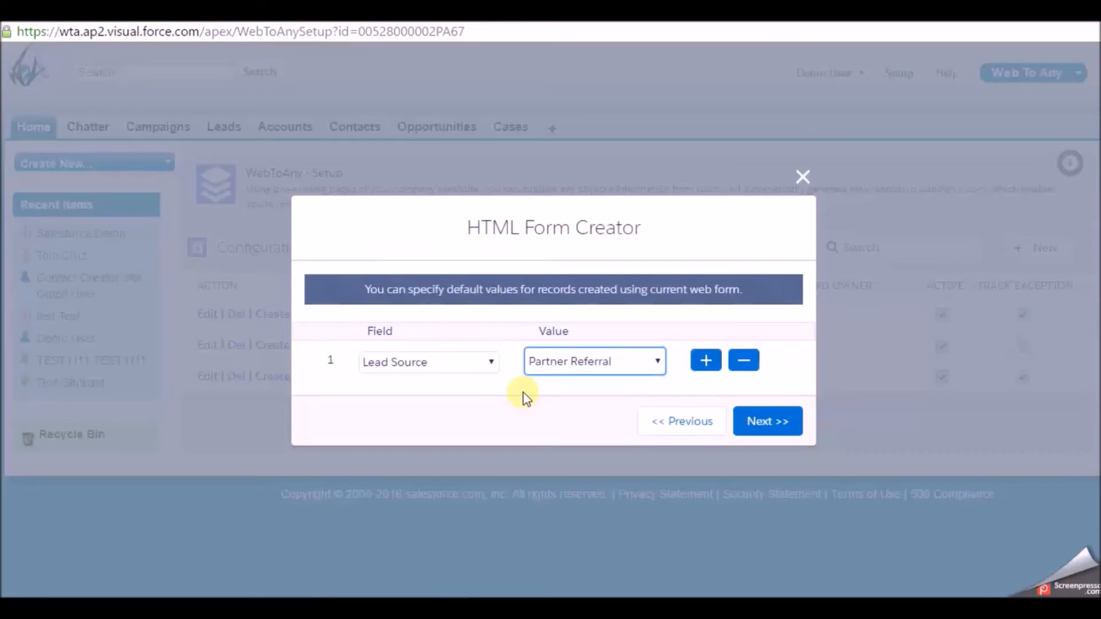
# - Add a second default setting Languages to English and proceed to return URLs
pyautogui.click(706, 360)
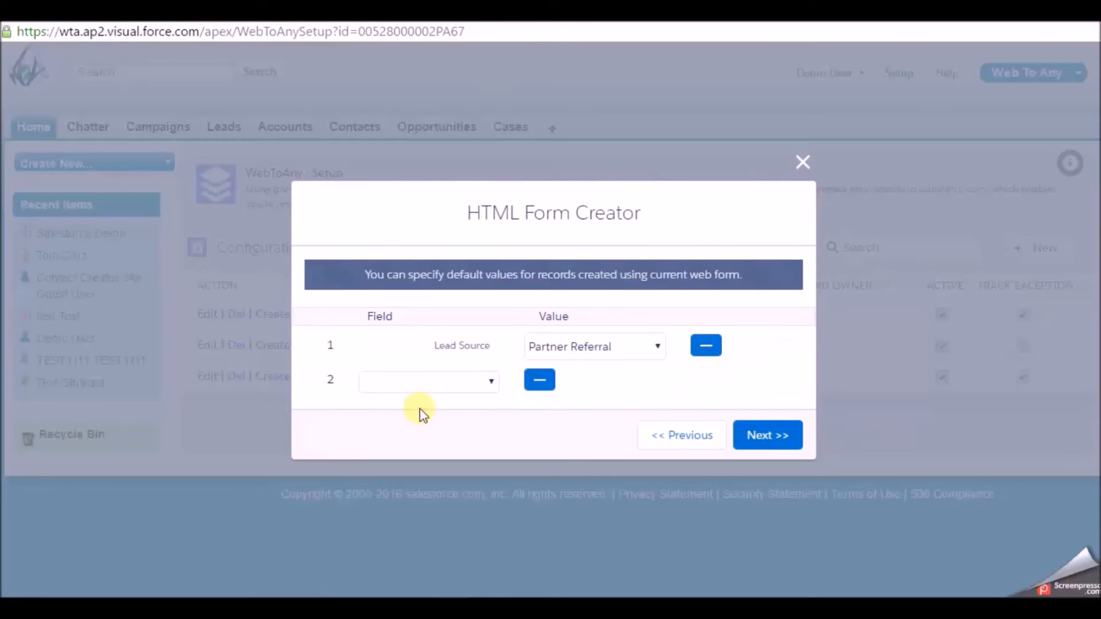
pyautogui.click(449, 385)
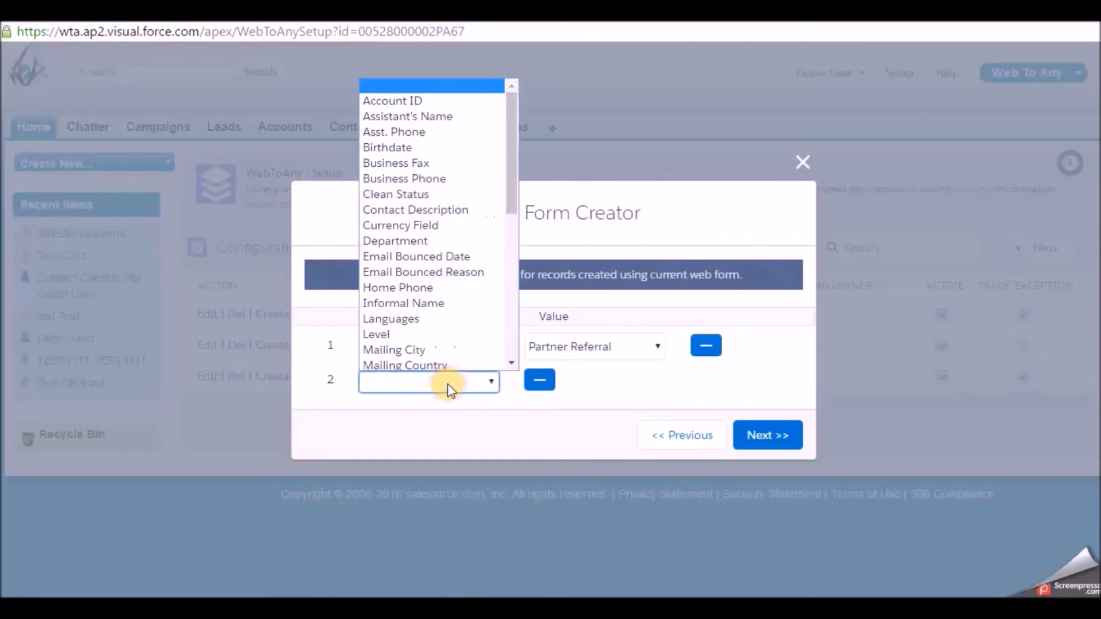
pyautogui.click(438, 316)
pyautogui.click(547, 385)
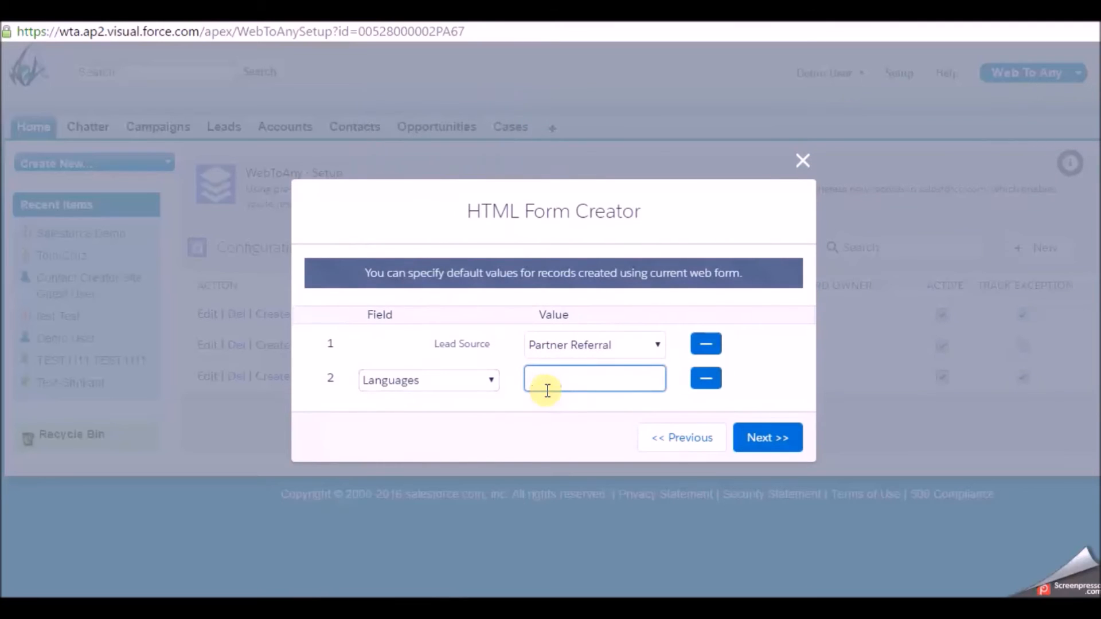
pyautogui.write('English')
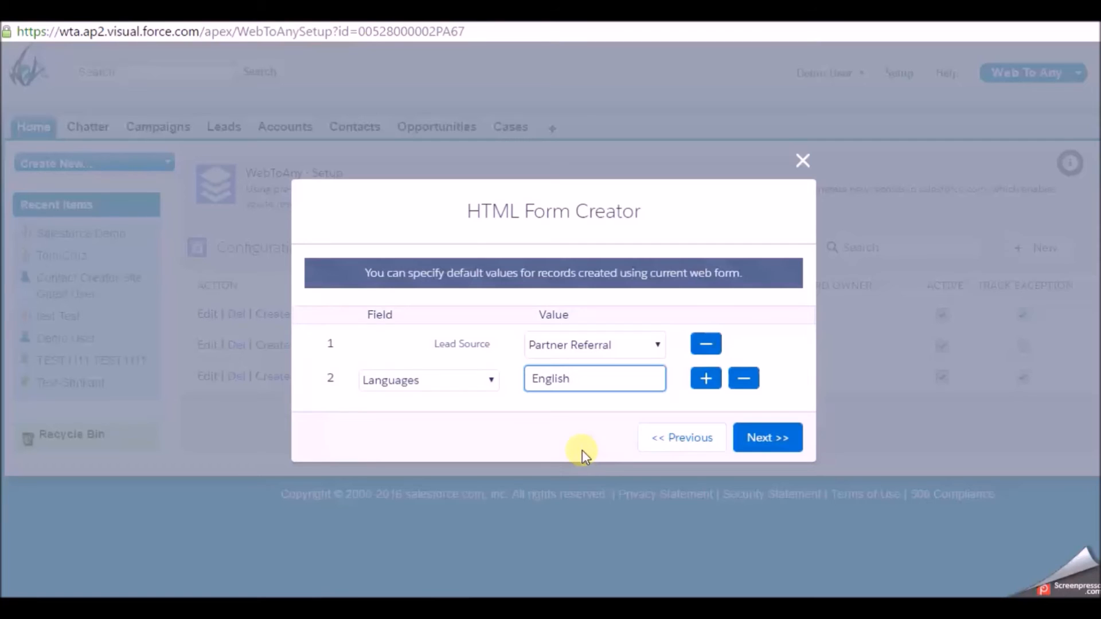
pyautogui.click(796, 446)
pyautogui.click(518, 331)
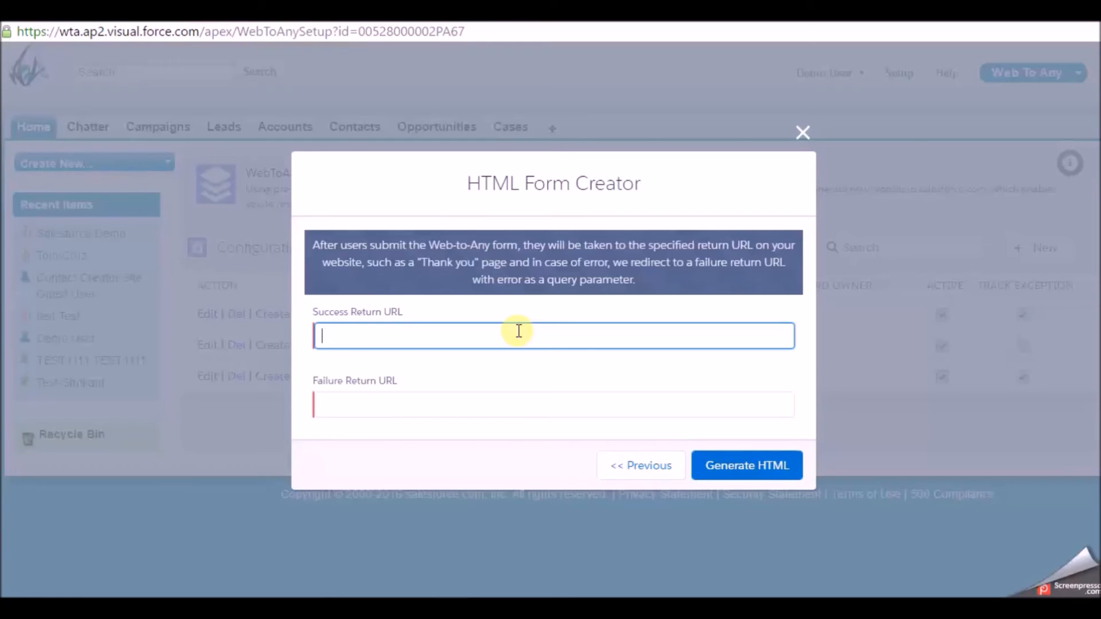
pyautogui.write('https://webtoany')
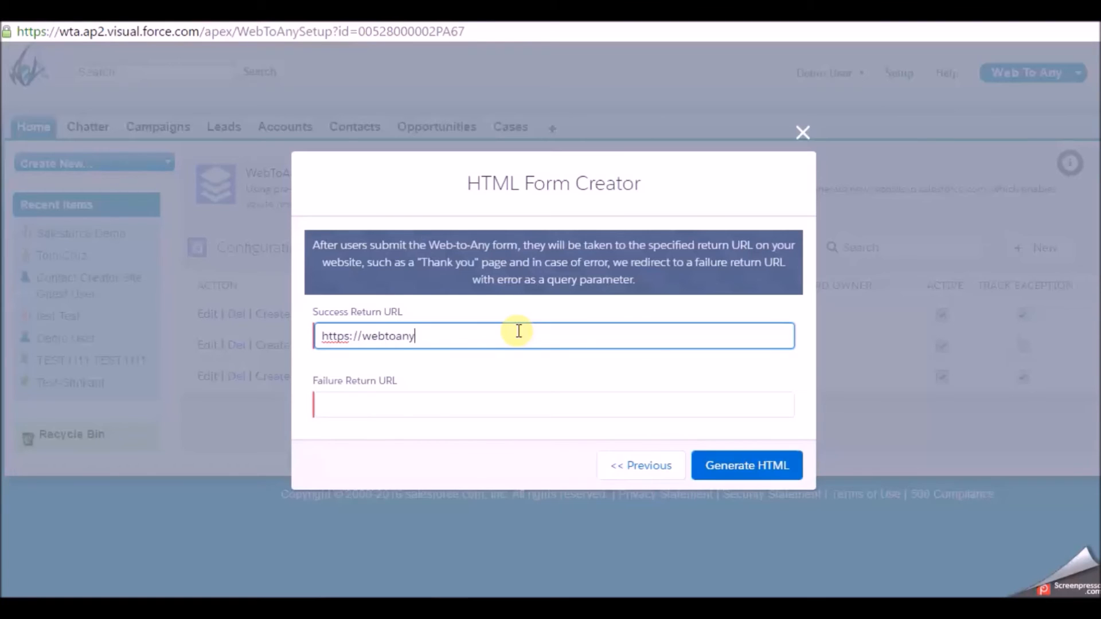
pyautogui.write('.herokuapp.com')
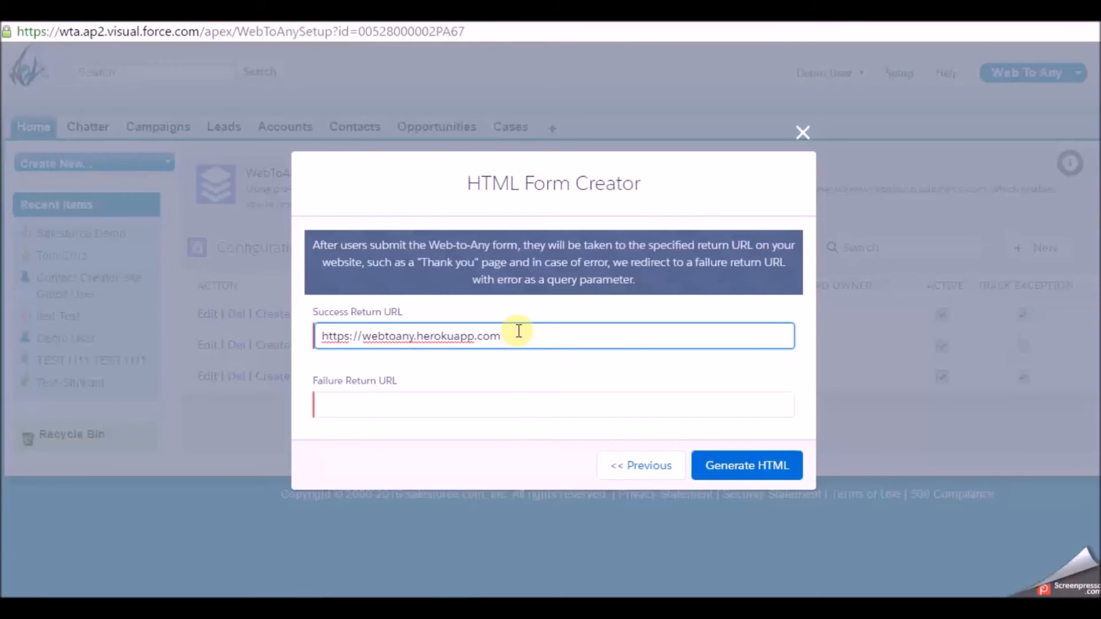
pyautogui.click(424, 411)
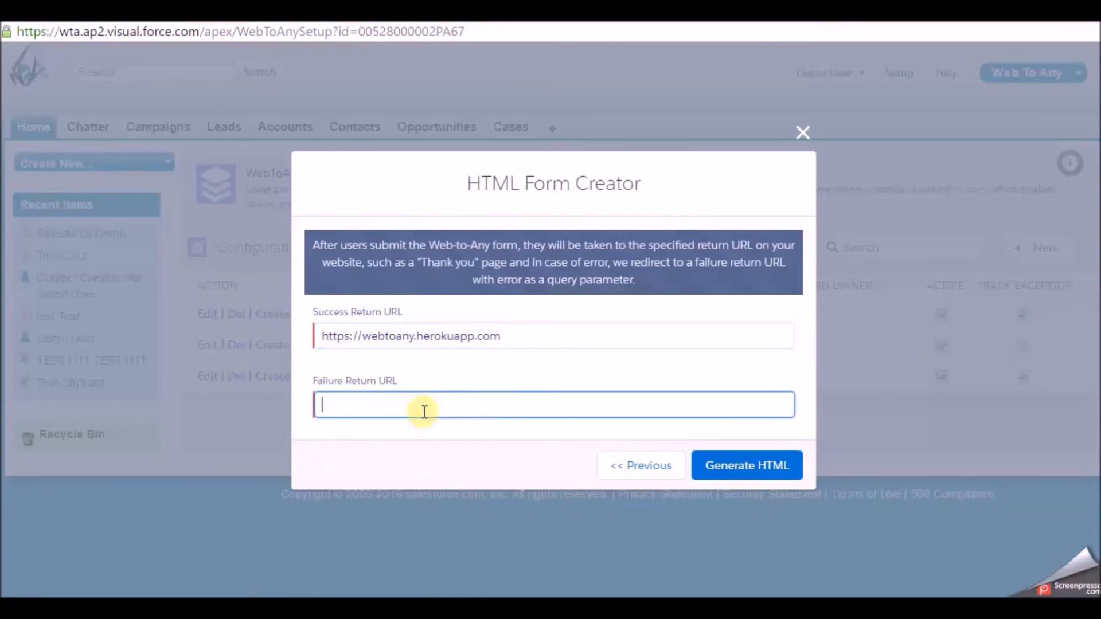
pyautogui.write('https://webtoany.herokuapp.com')
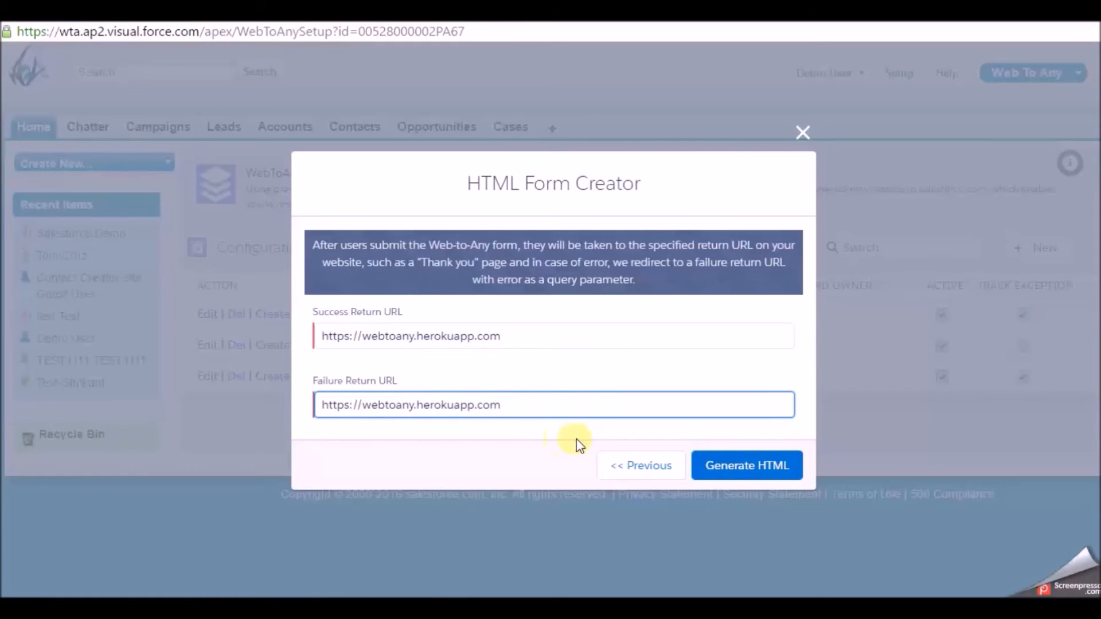
pyautogui.click(759, 467)
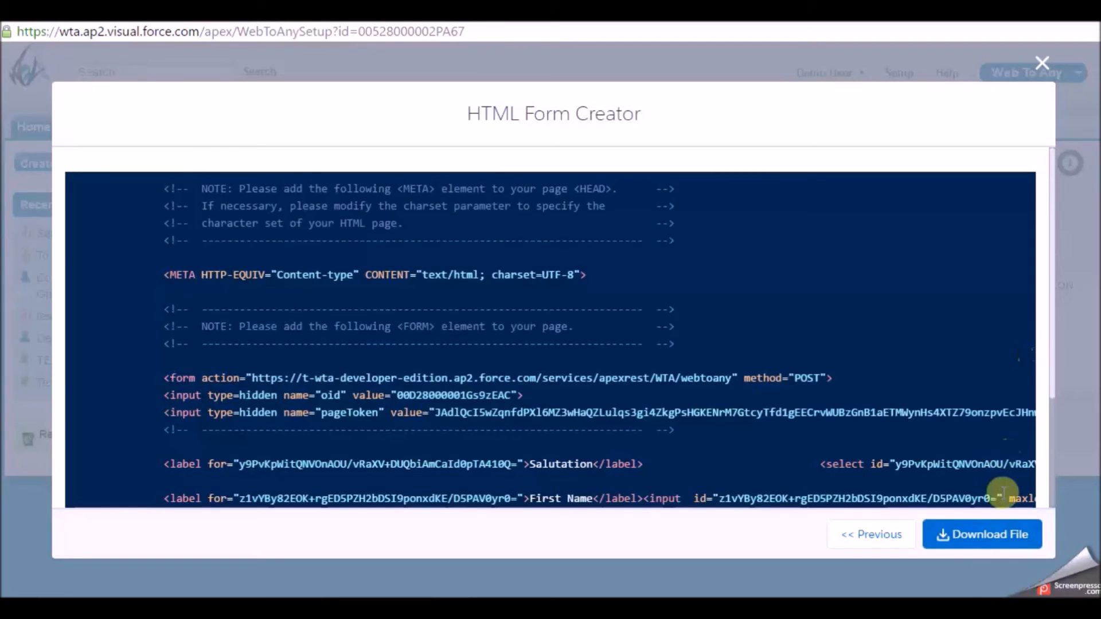
# - Download the form as Web-to-Contact (4).html and open it from Chrome's download bar
pyautogui.click(967, 536)
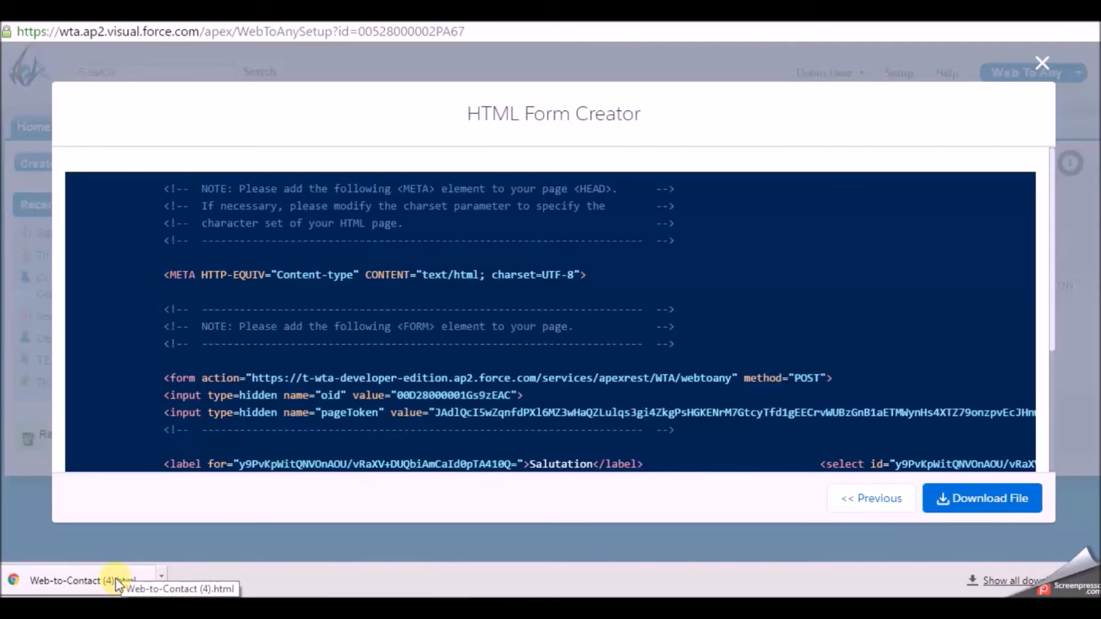
pyautogui.click(115, 579)
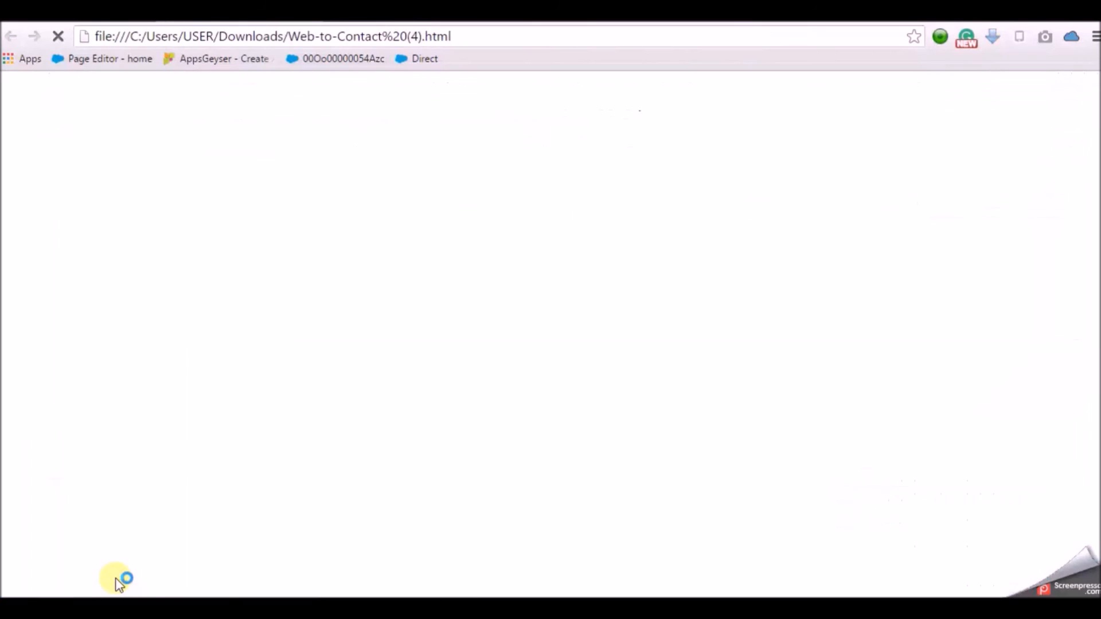
# - Fill the form with salutation Mr., the contact's first name, last name and e-mail, then submit
pyautogui.click(84, 86)
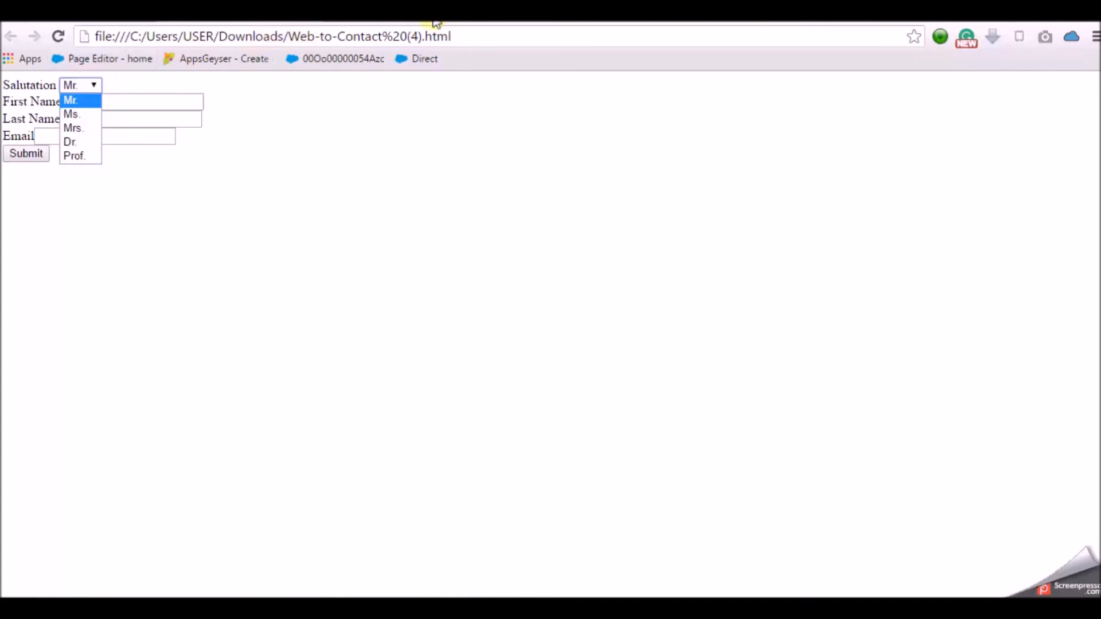
pyautogui.moveTo(477, 36); pyautogui.dragTo(74, 66)
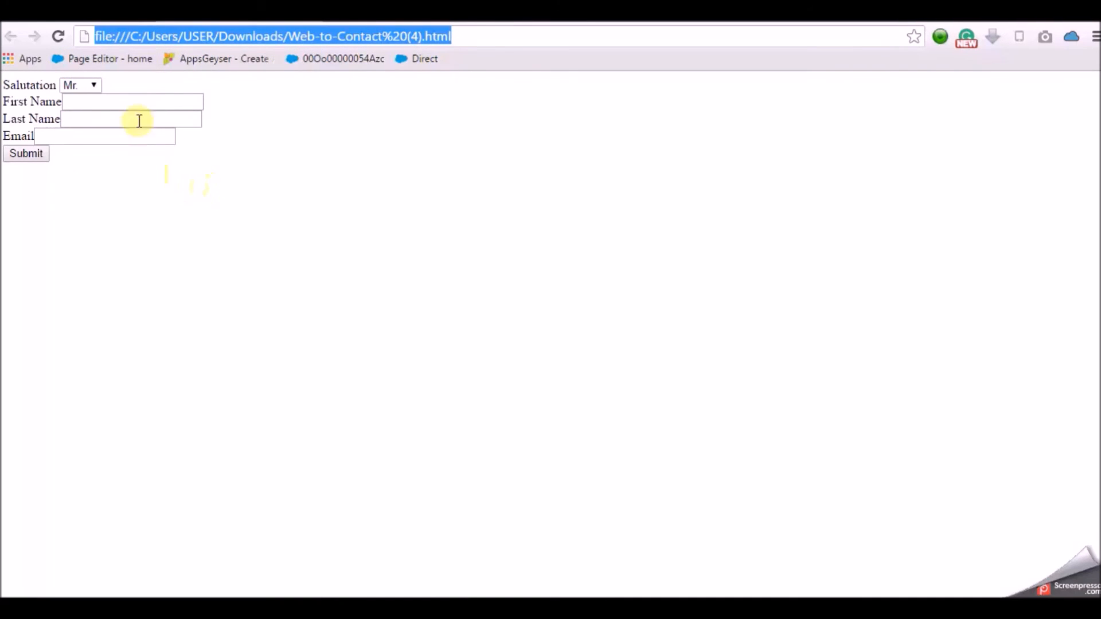
pyautogui.click(108, 104)
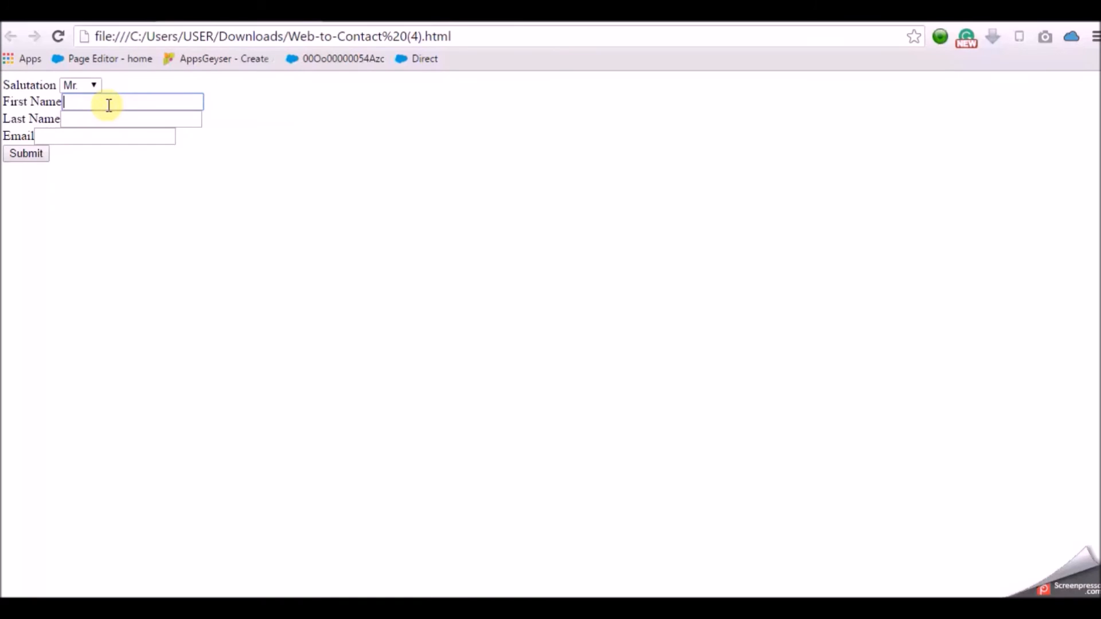
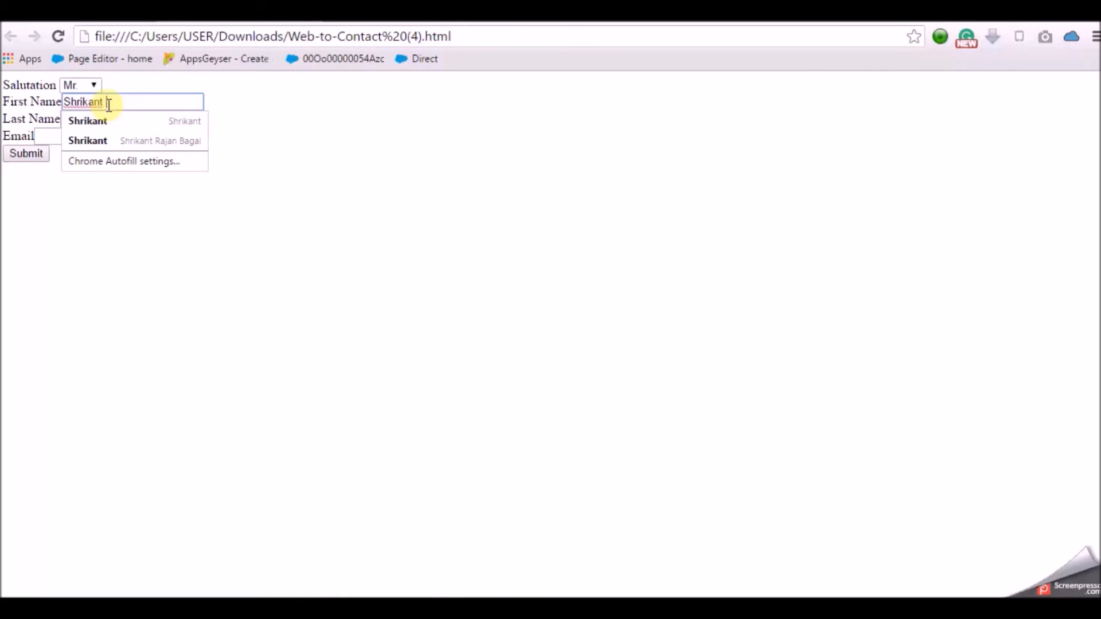
pyautogui.press('Tab')
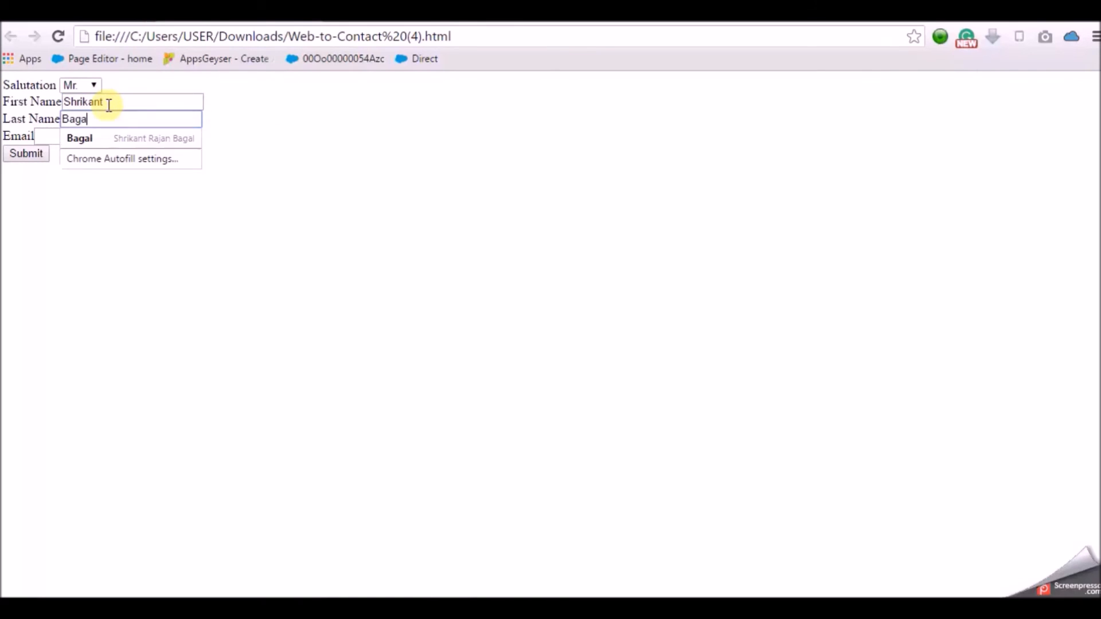
pyautogui.press('Tab')
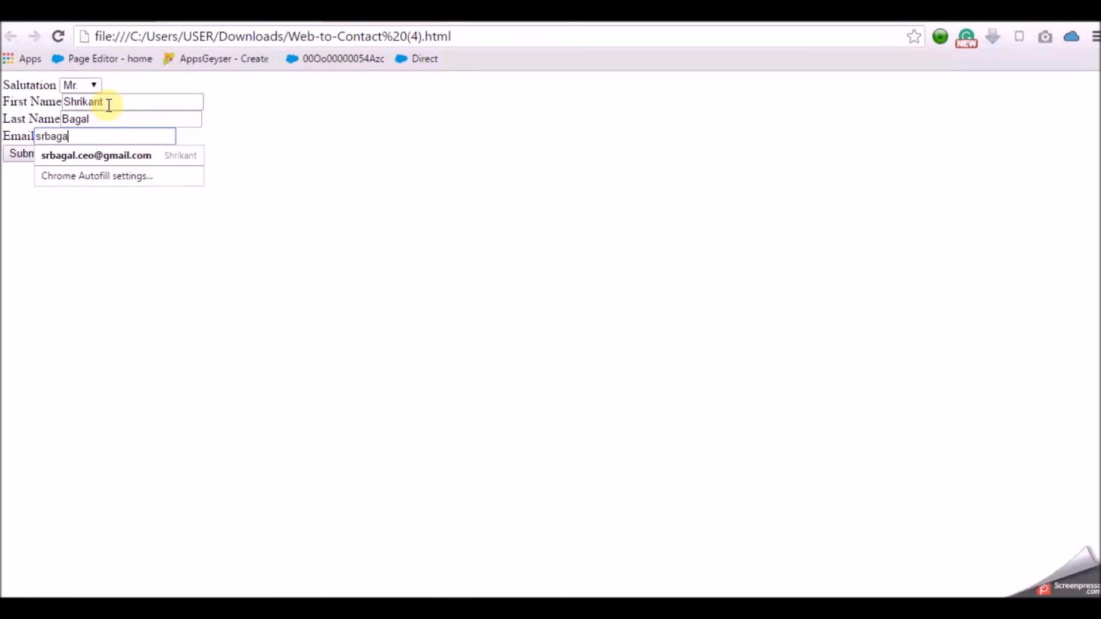
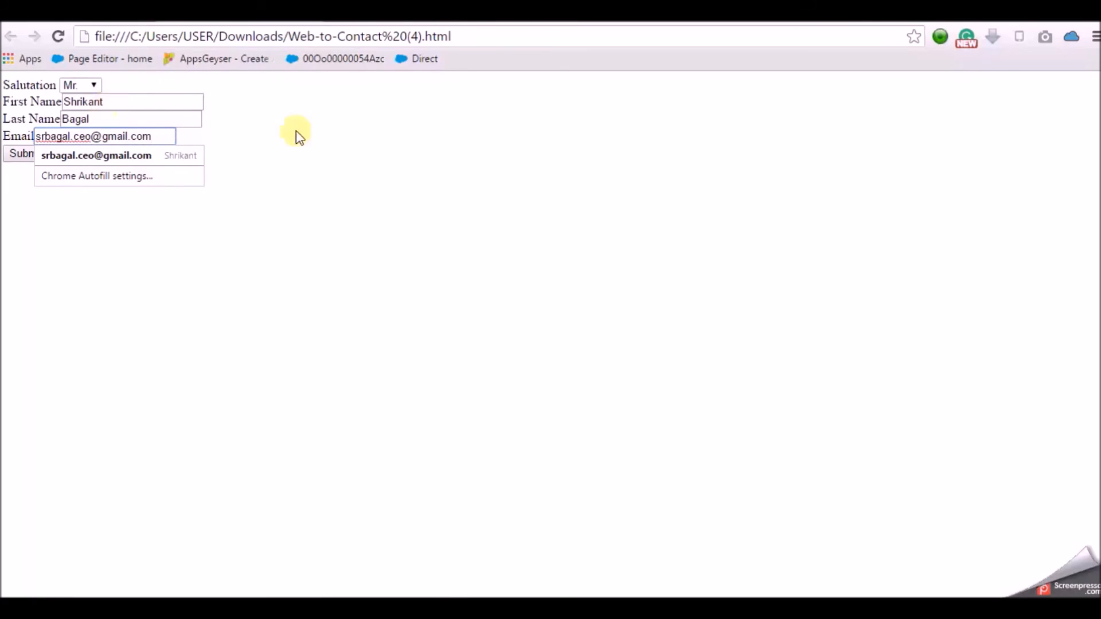
pyautogui.click(416, 170)
pyautogui.click(26, 154)
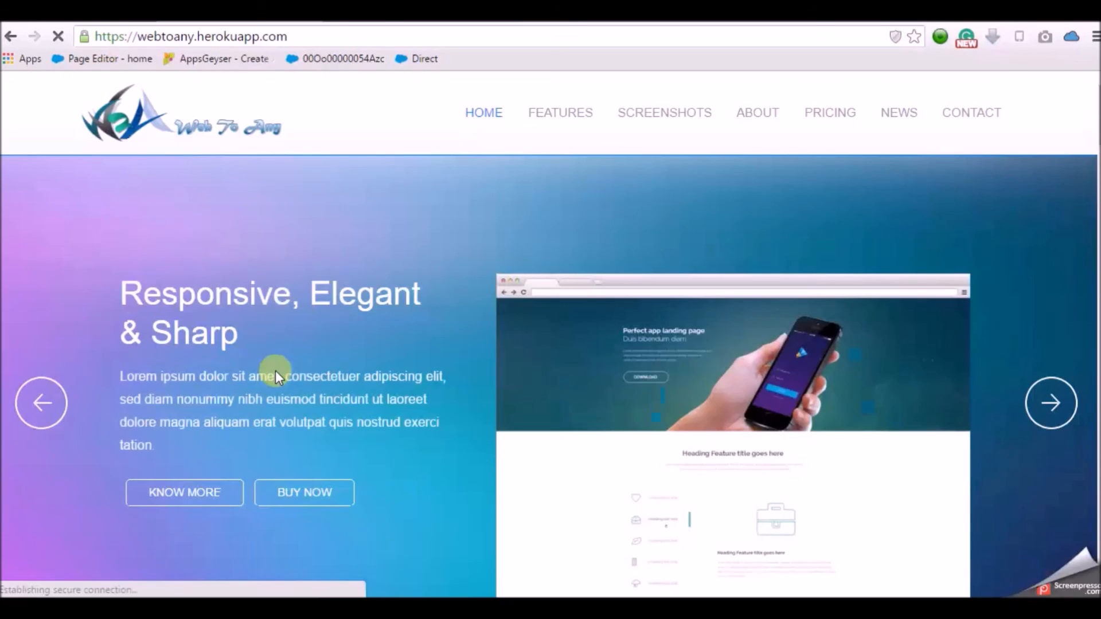
# - Return to the Salesforce tab and go to the Contacts home page
pyautogui.click(96, 21)
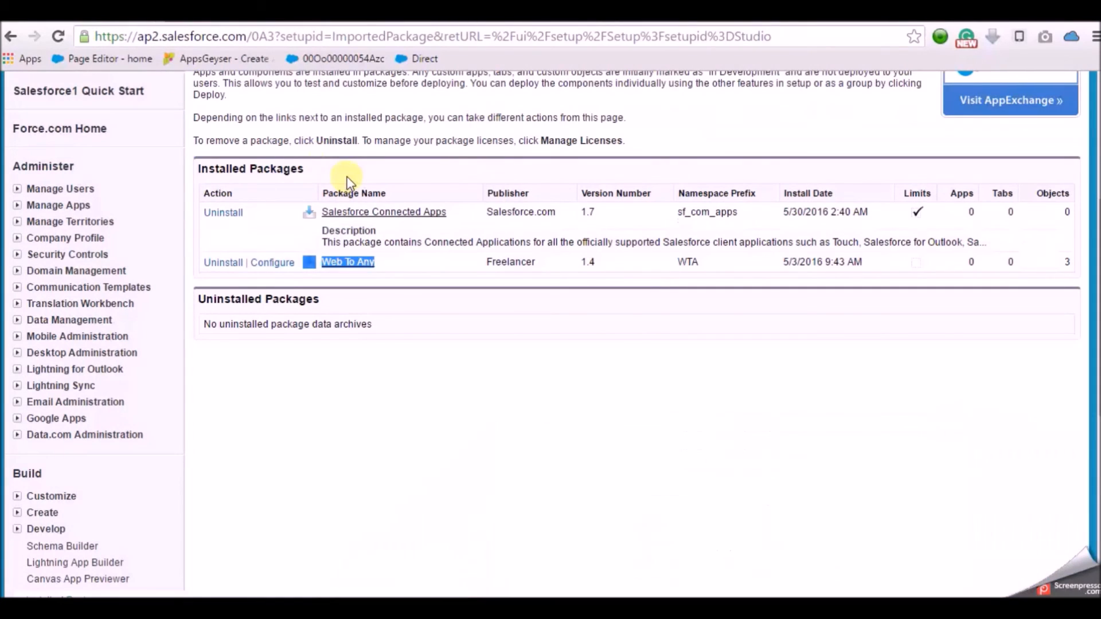
pyautogui.scroll(5, 347, 182)
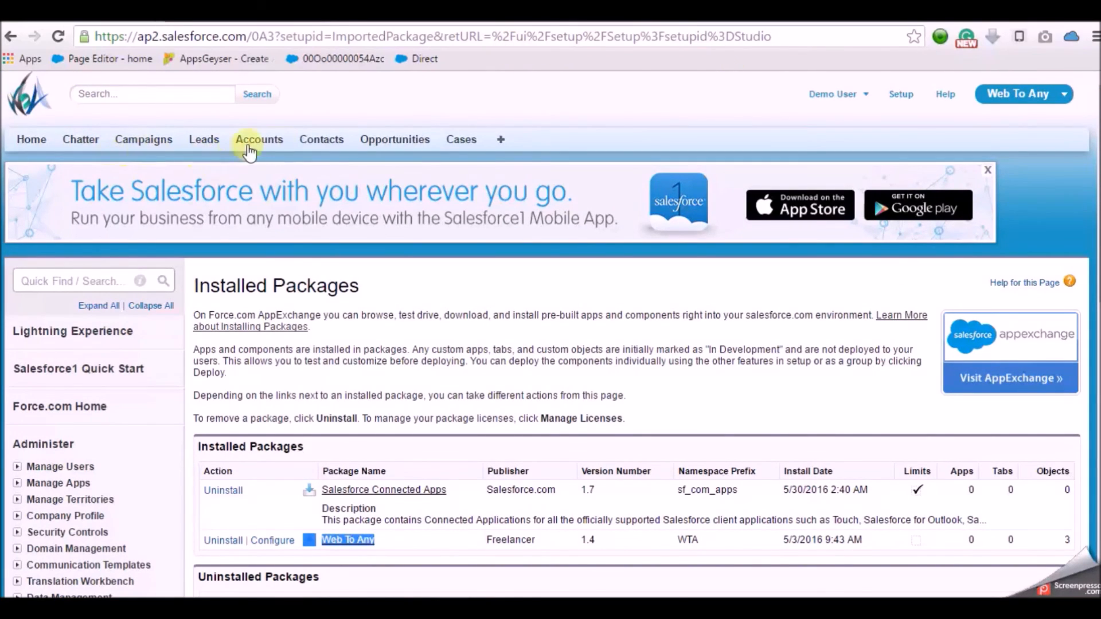
pyautogui.click(324, 141)
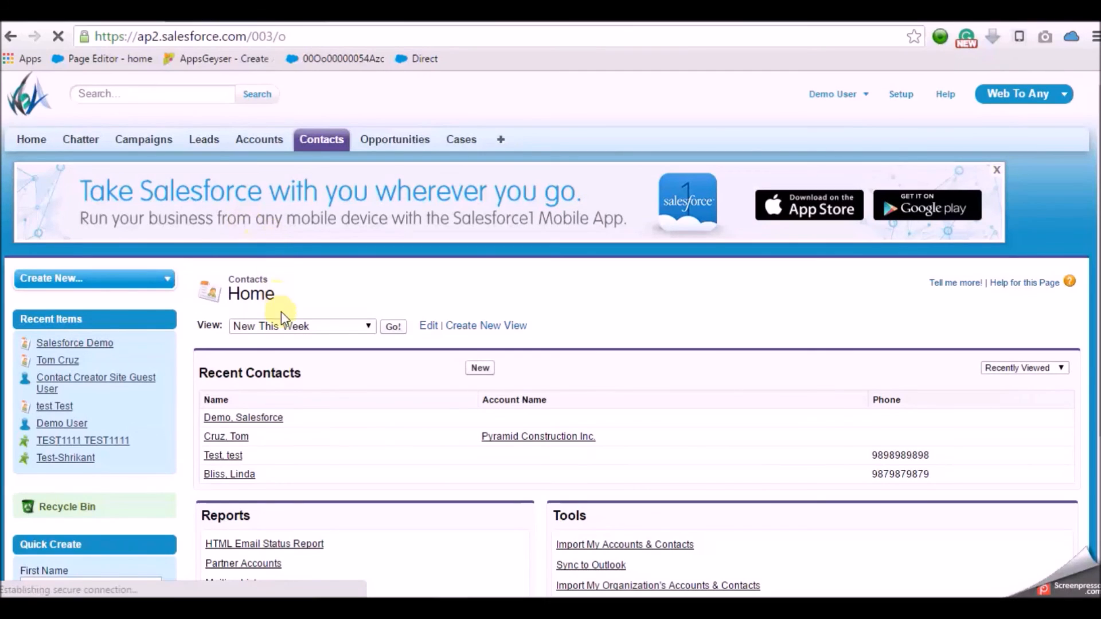
# - Show the New This Week contact view and open the newly submitted contact's record
pyautogui.click(307, 326)
pyautogui.click(307, 325)
pyautogui.click(310, 325)
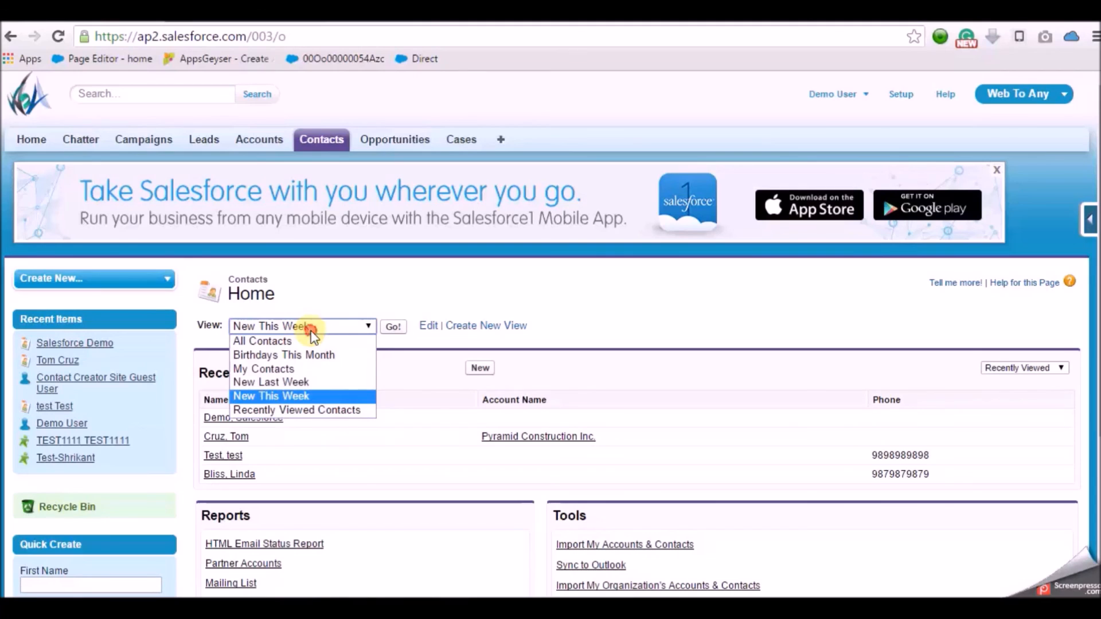
pyautogui.click(312, 334)
pyautogui.click(395, 328)
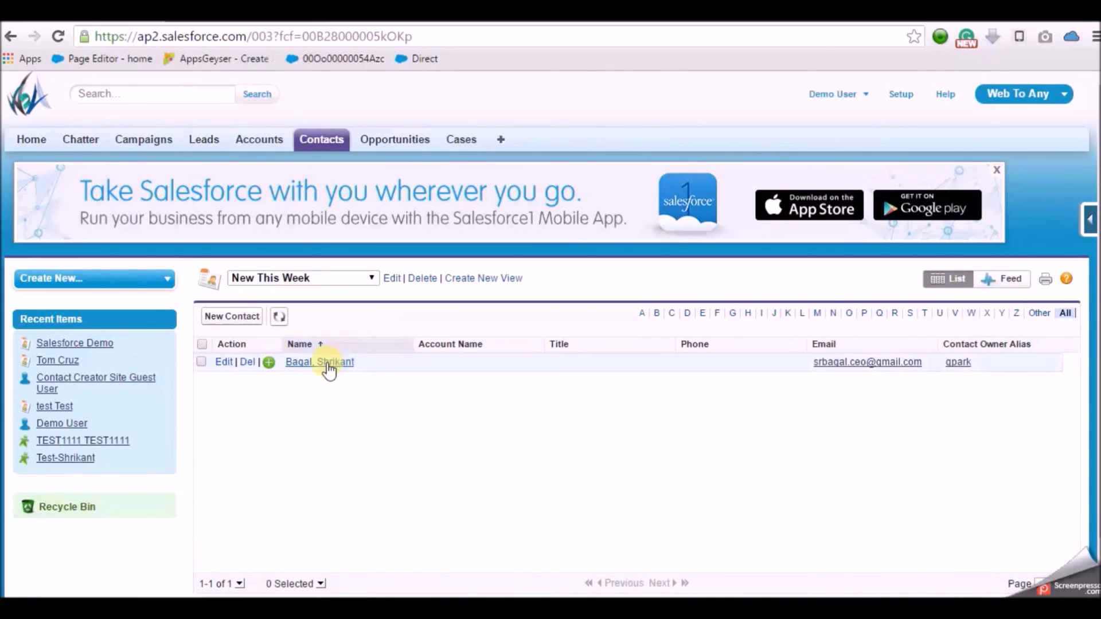
pyautogui.click(328, 362)
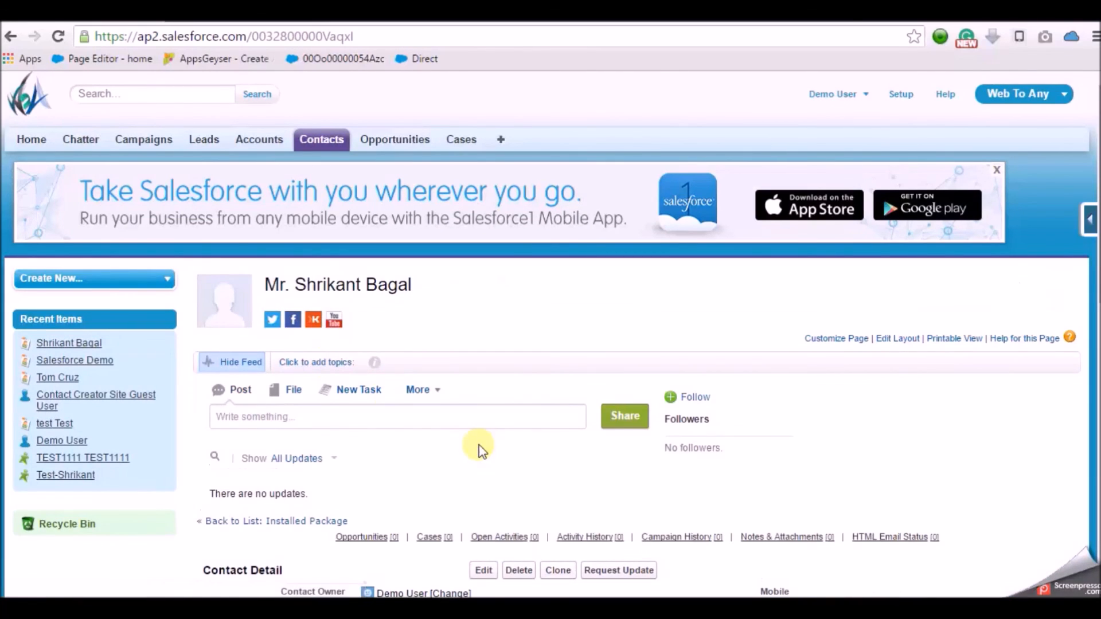
# - Check the new contact's full name and owner in Contact Detail
pyautogui.moveTo(1099, 206); pyautogui.dragTo(1099, 336)
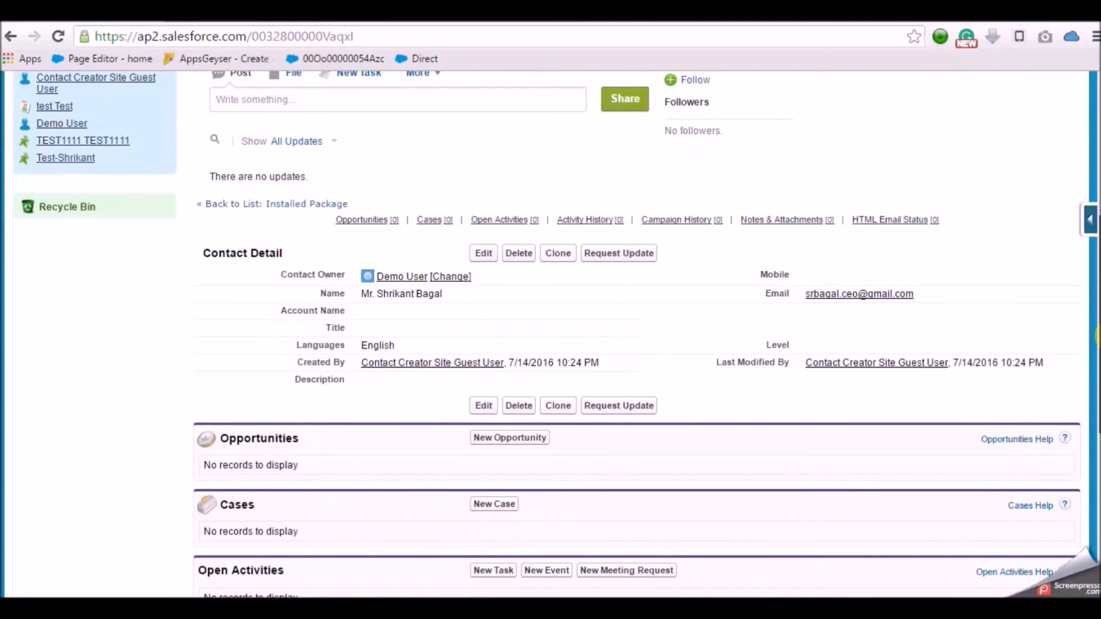
pyautogui.moveTo(1098, 338); pyautogui.dragTo(1098, 344)
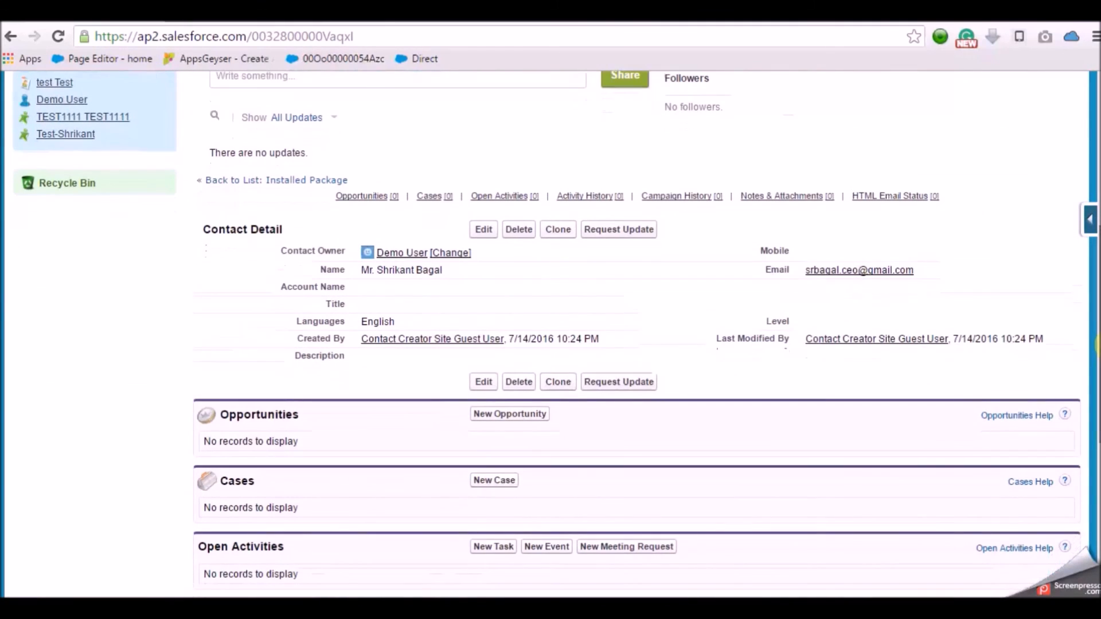
pyautogui.doubleClick(459, 270)
pyautogui.moveTo(444, 270); pyautogui.dragTo(326, 275)
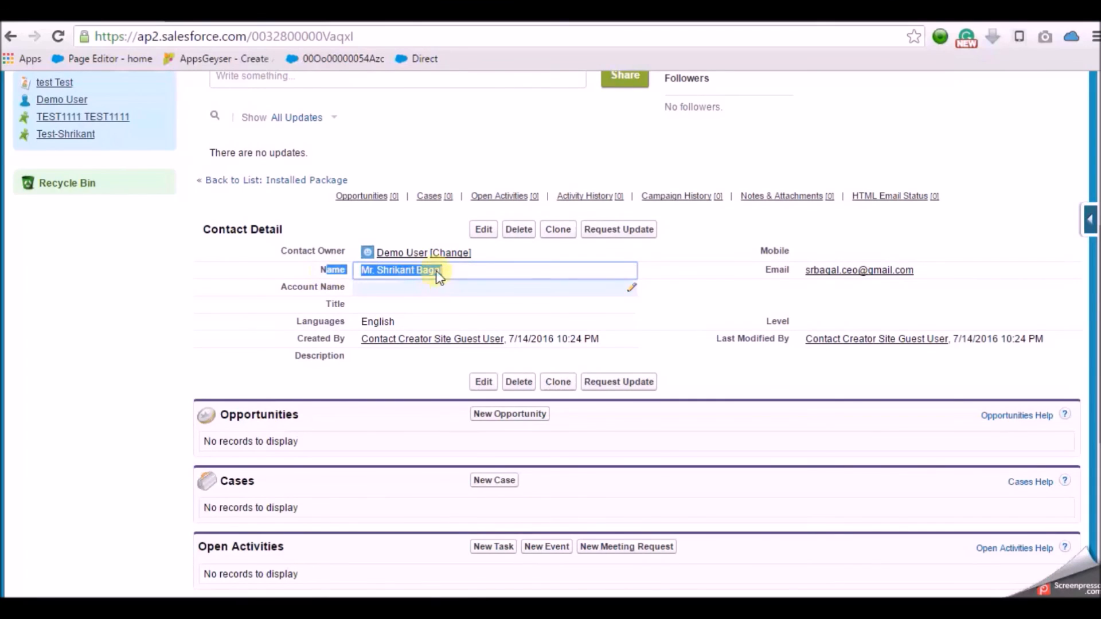
pyautogui.moveTo(364, 242); pyautogui.dragTo(421, 245)
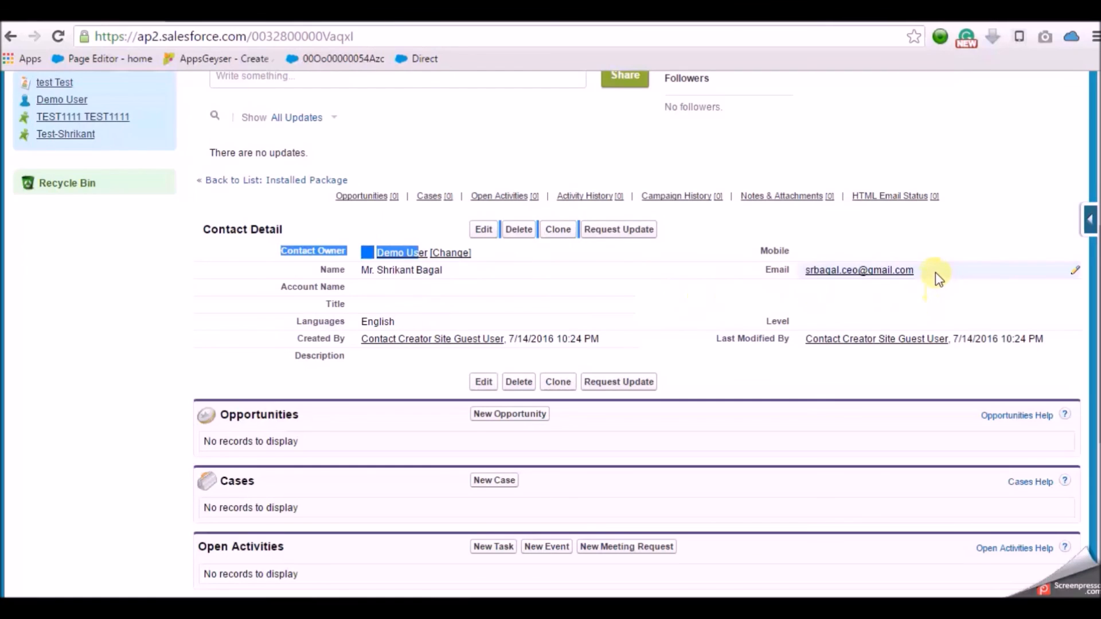
# - Verify the contact's e-mail address and Languages value English
pyautogui.doubleClick(902, 276)
pyautogui.moveTo(891, 274); pyautogui.dragTo(801, 264)
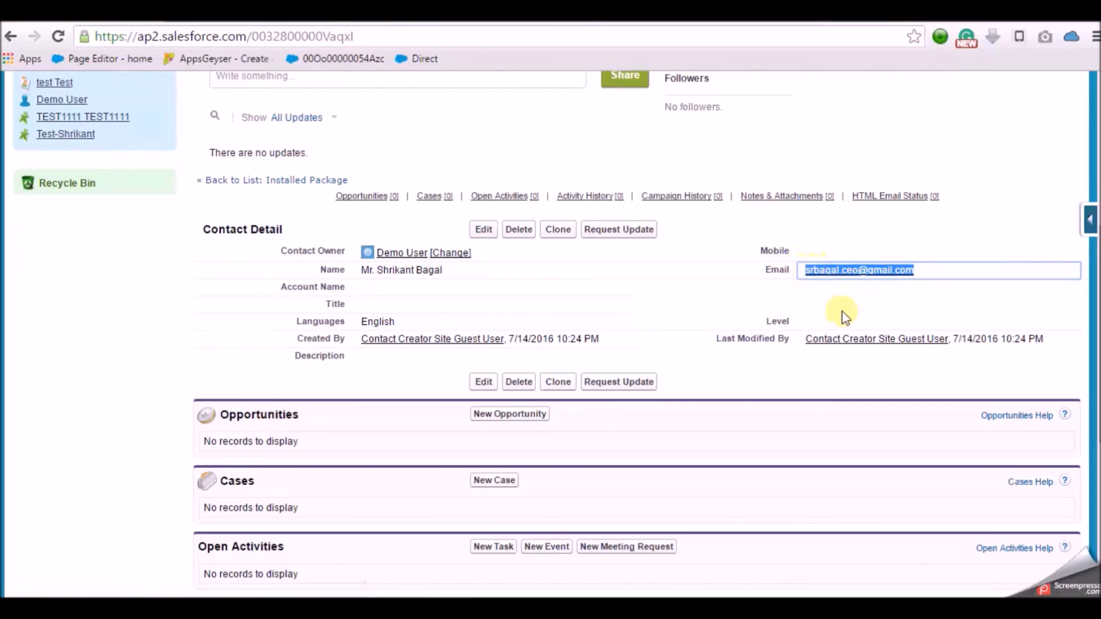
pyautogui.doubleClick(407, 321)
pyautogui.moveTo(407, 321); pyautogui.dragTo(288, 322)
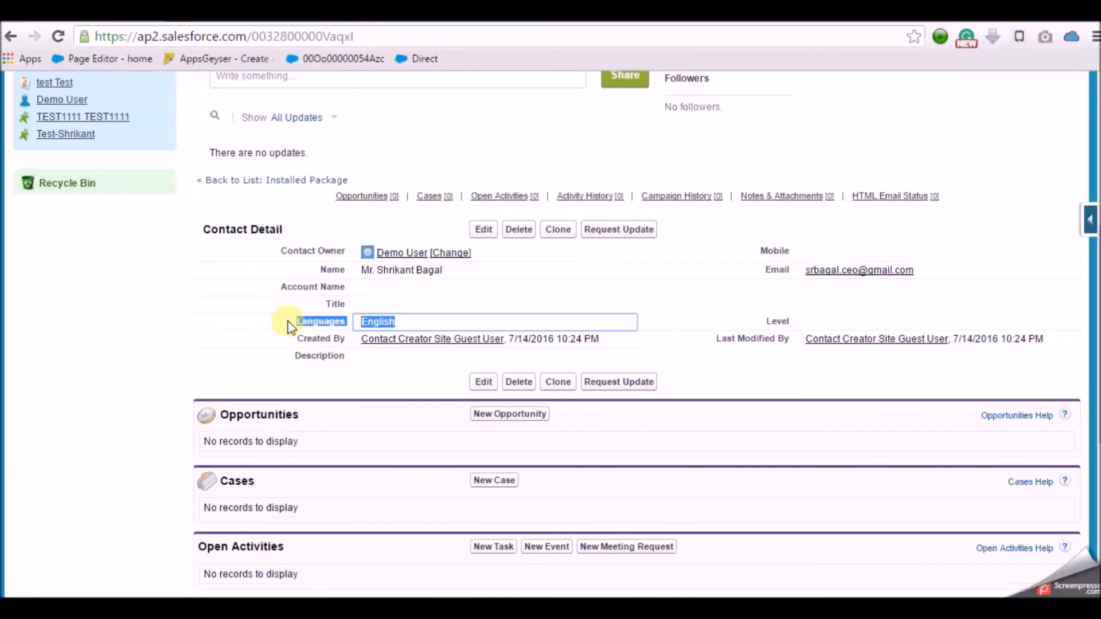
pyautogui.scroll(-6, 1061, 412)
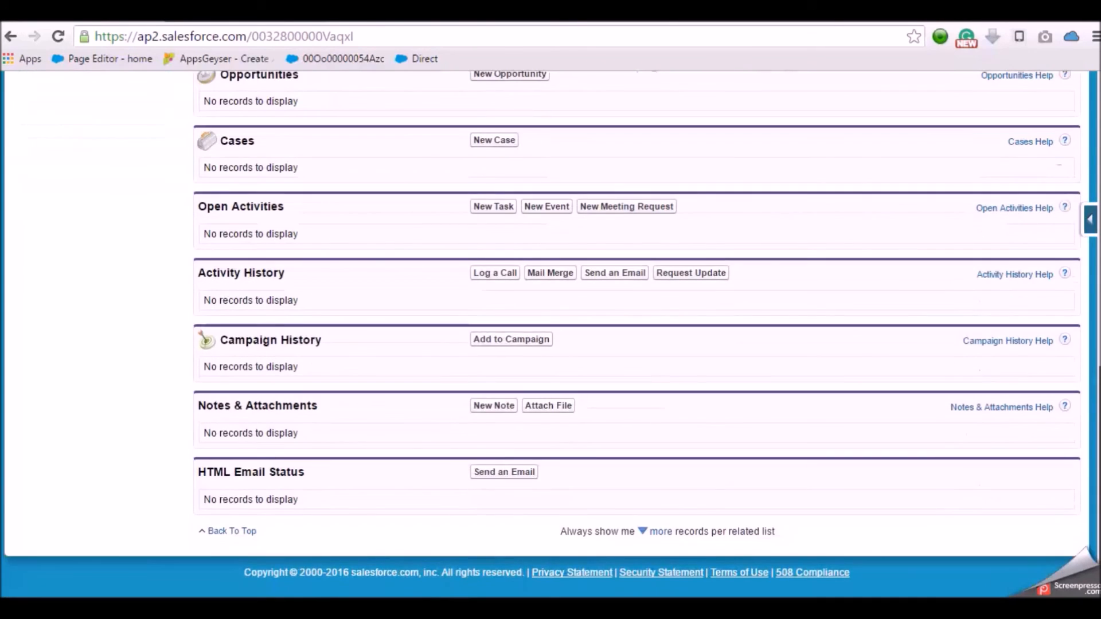
pyautogui.scroll(12, 550, 344)
pyautogui.moveTo(1098, 128)
pyautogui.mouseDown()
pyautogui.moveTo(1098, 287)
pyautogui.moveTo(1098, 127)
pyautogui.mouseUp()
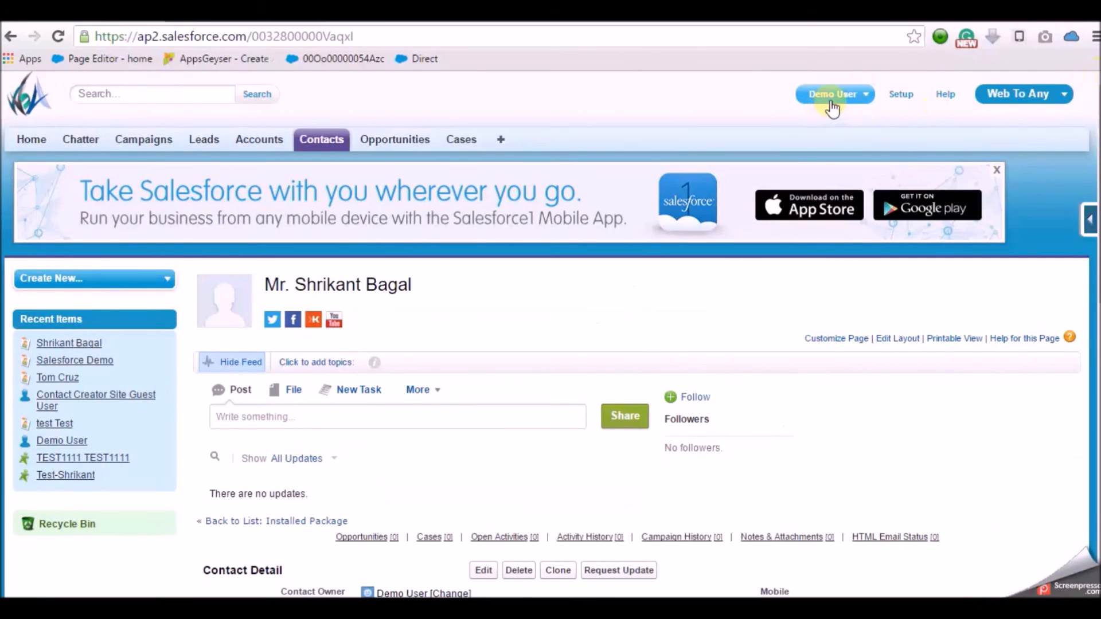